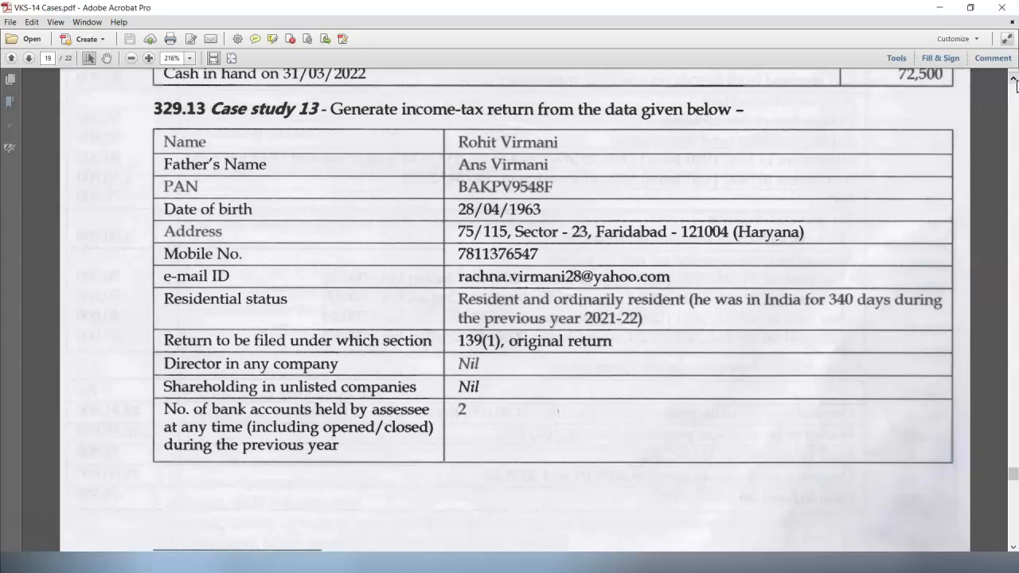
# - Move to page 20 of VKS-14 Cases.pdf to see the case's bank account, filing and income details
pyautogui.click(1014, 547)
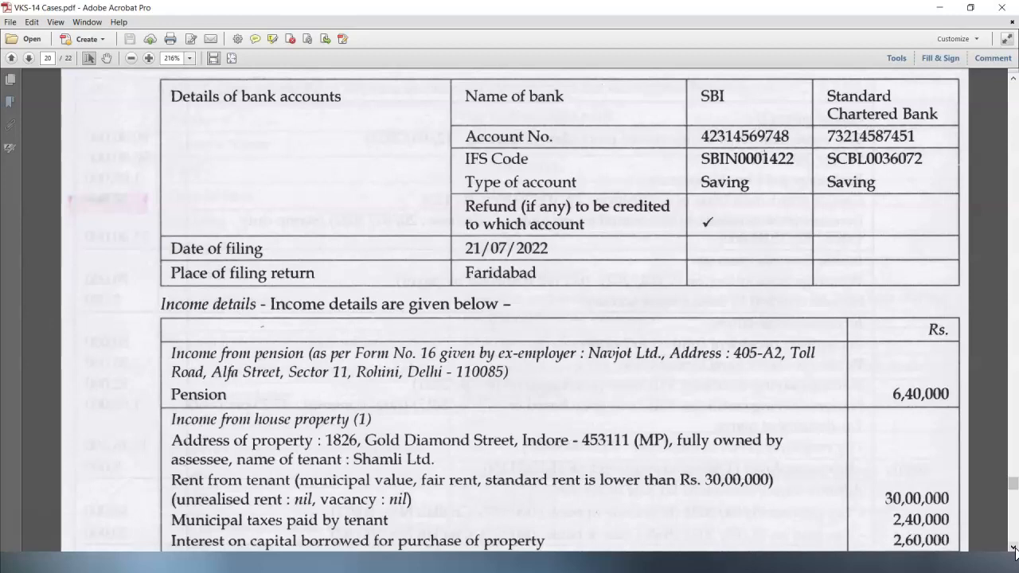
# - Scroll page 20 down to the house property, other sources and investment rows
pyautogui.scroll(-5, 1014, 549)
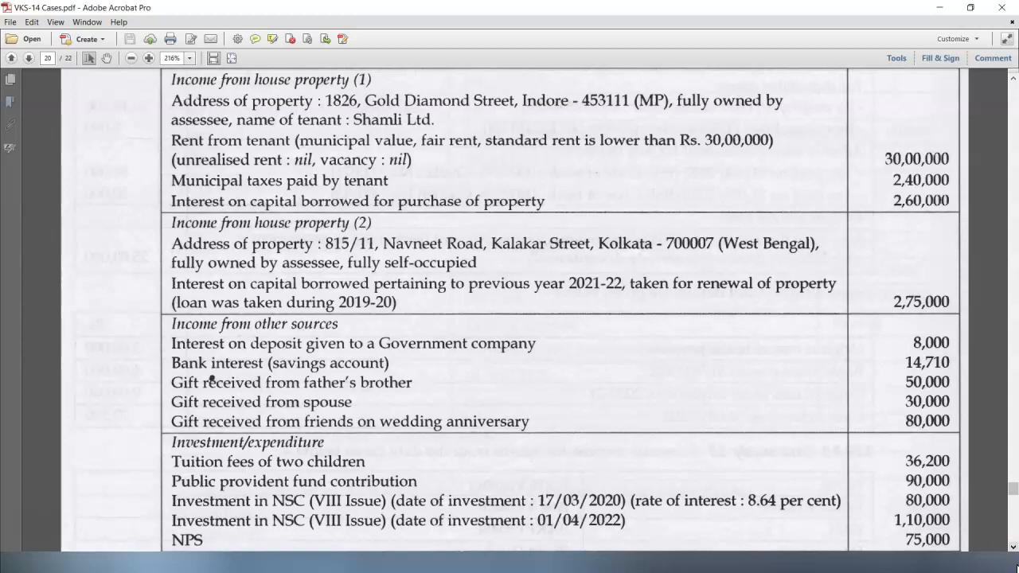
# - Scroll the PDF to the tax deducted and assets tables of the case
pyautogui.scroll(-5, 509, 319)
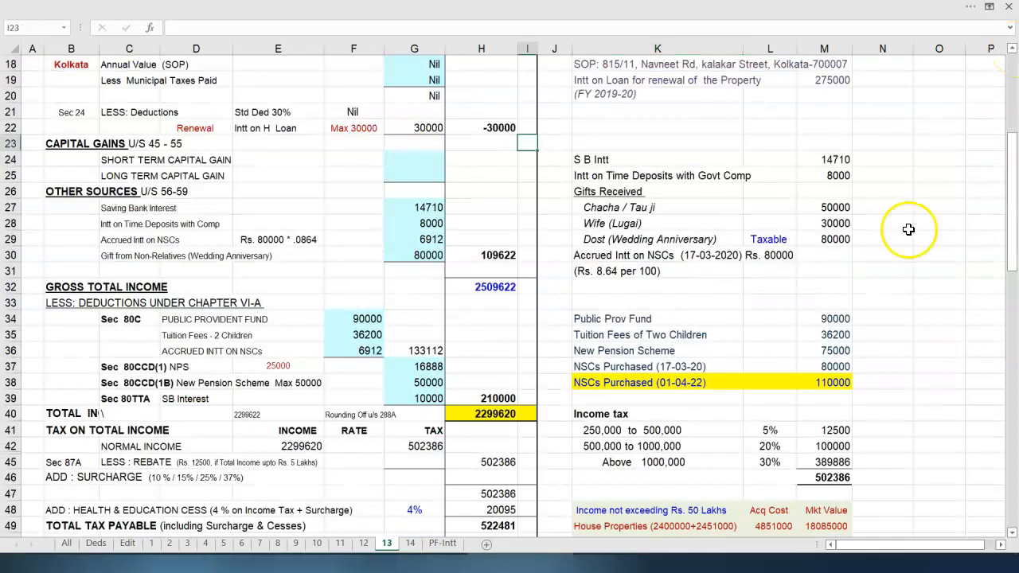
# - Close the Case 13 computation workbook to reveal the desktop's Excel 13 and ITR-2 files
pyautogui.click(901, 229)
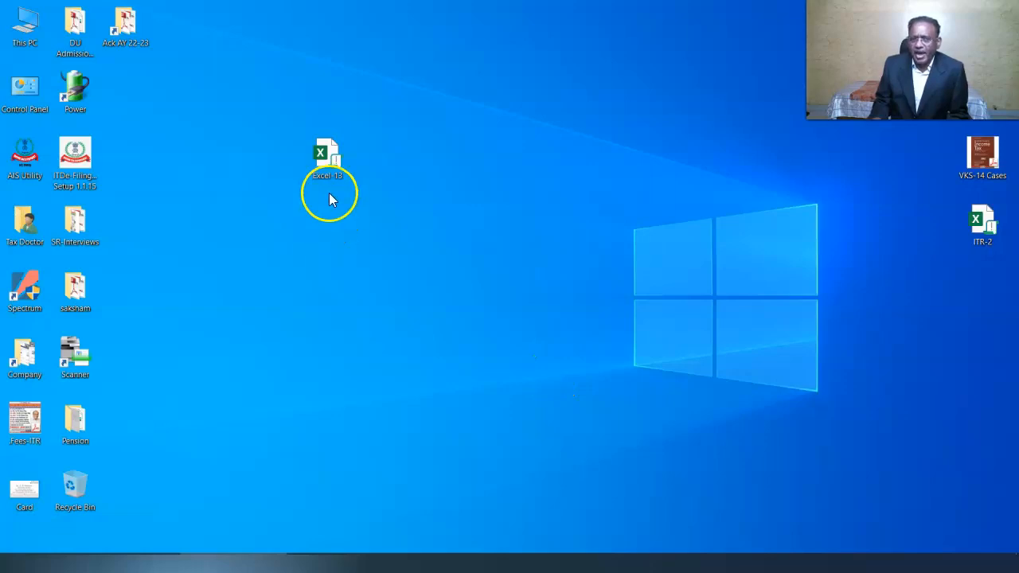
# - Open the Excel-13 ITR-2 utility, dismiss the Assessment Year notice, and go to PART A - General
pyautogui.rightClick(332, 166)
pyautogui.click(364, 169)
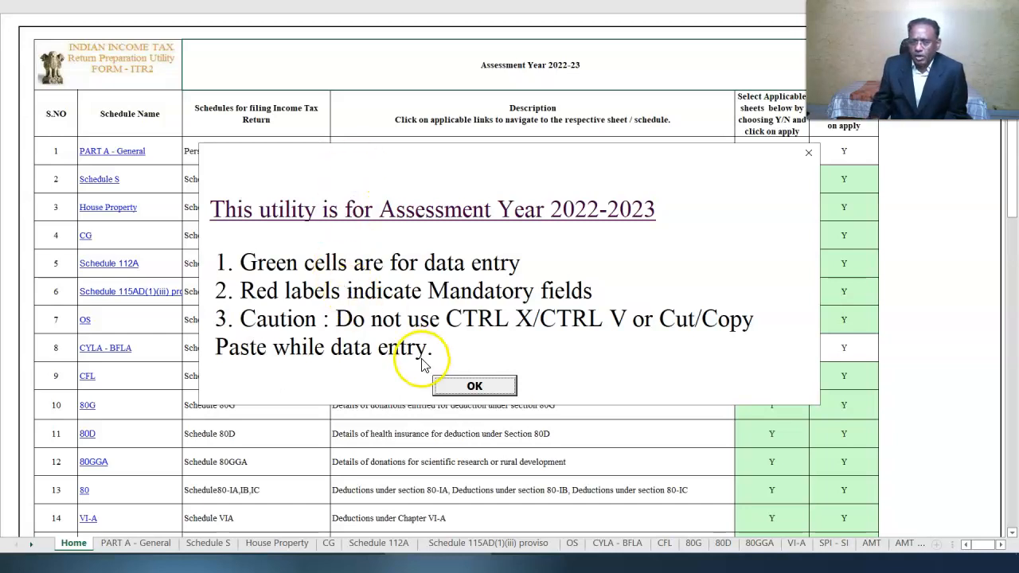
pyautogui.click(474, 386)
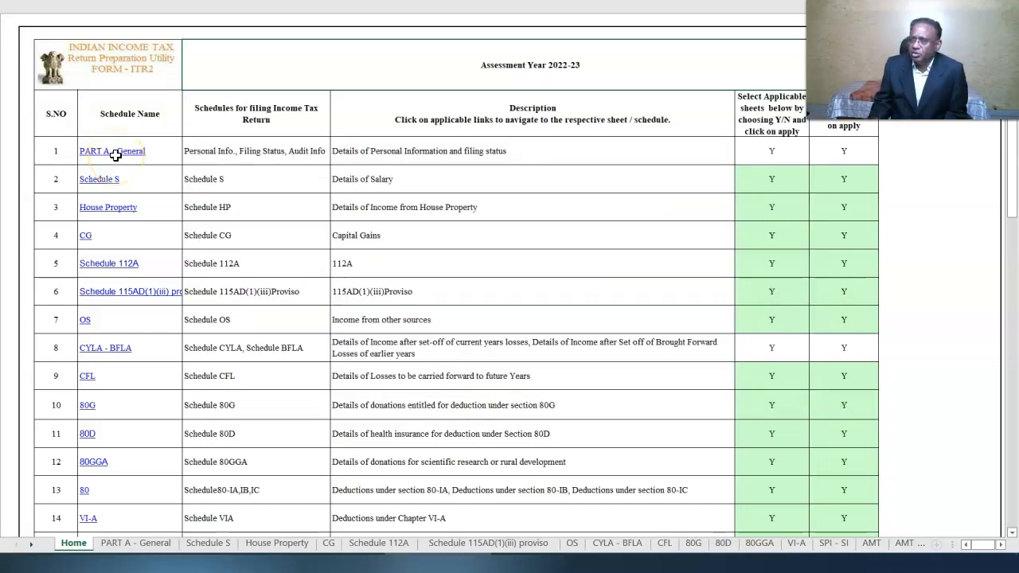
pyautogui.click(116, 151)
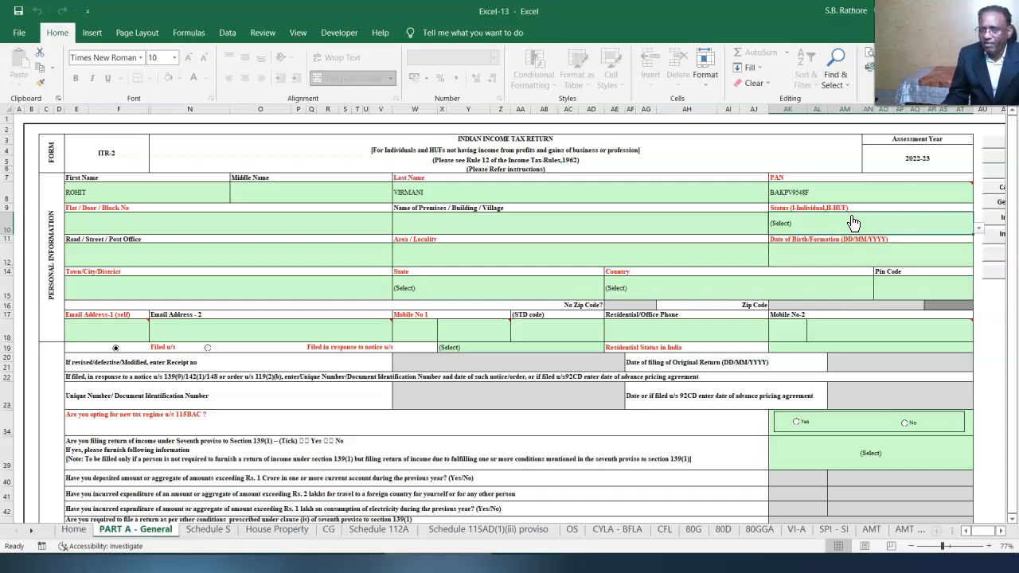
# - Set the taxpayer status to I-INDIVIDUAL
pyautogui.click(978, 229)
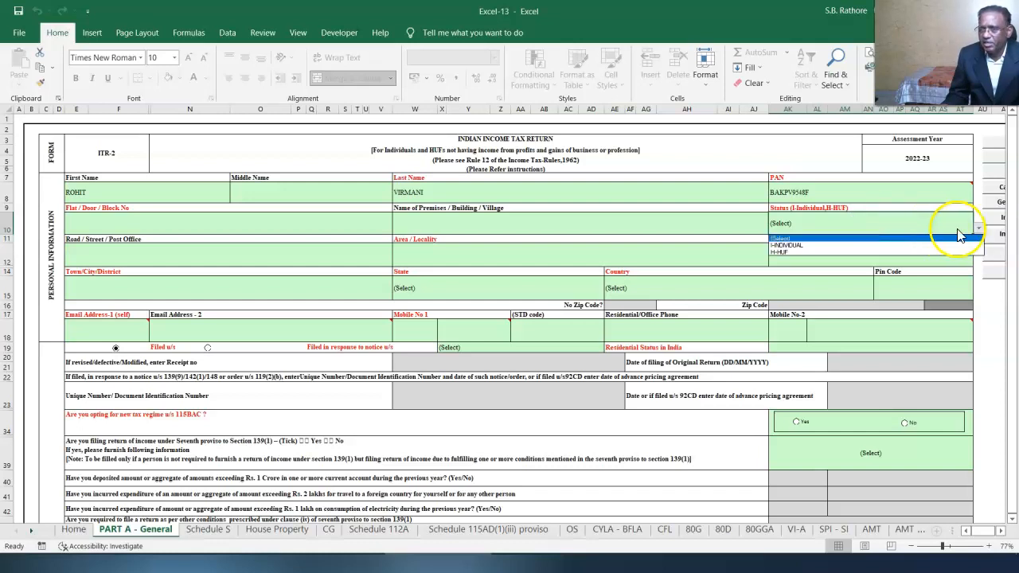
pyautogui.click(864, 245)
pyautogui.click(794, 330)
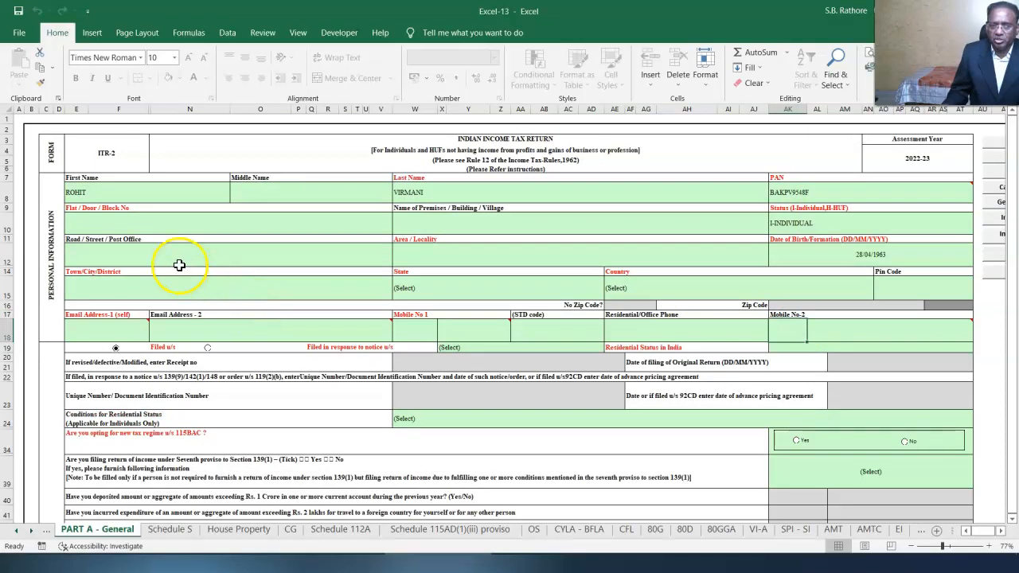
# - Choose 12-HARYANA as the state and enter pin code 121004
pyautogui.click(428, 298)
pyautogui.click(457, 251)
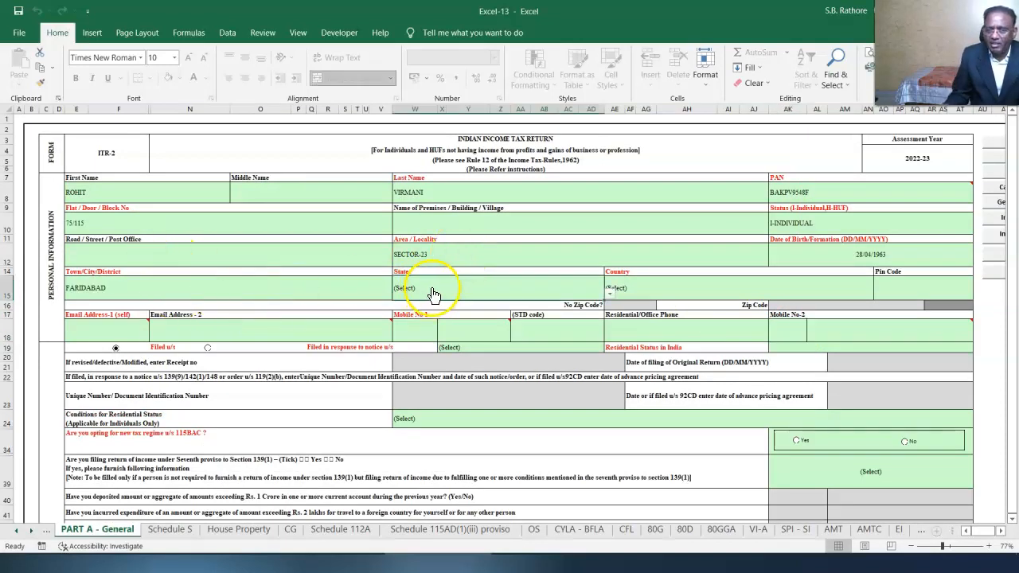
pyautogui.click(610, 293)
pyautogui.scroll(-2, 609, 350)
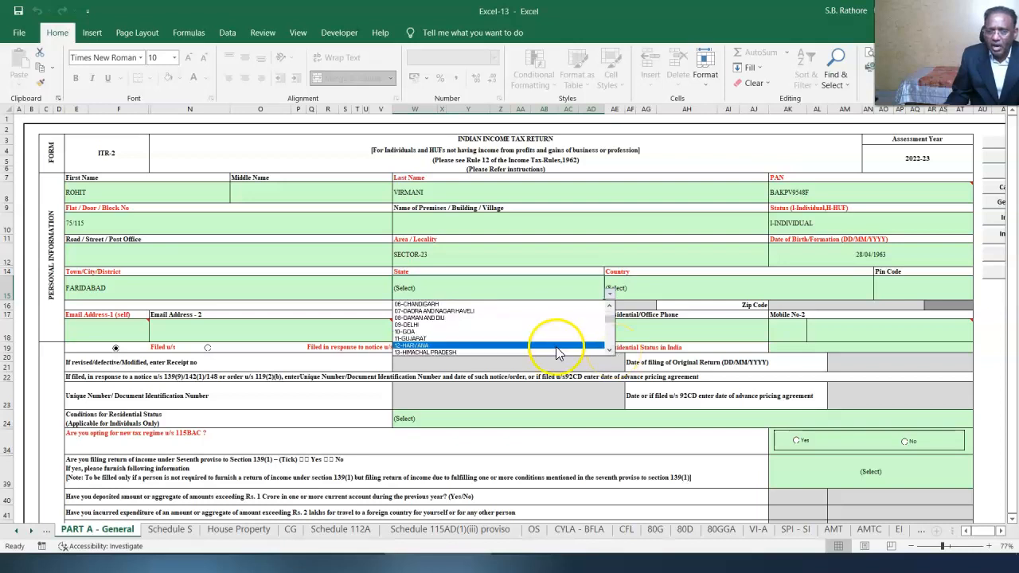
pyautogui.click(491, 346)
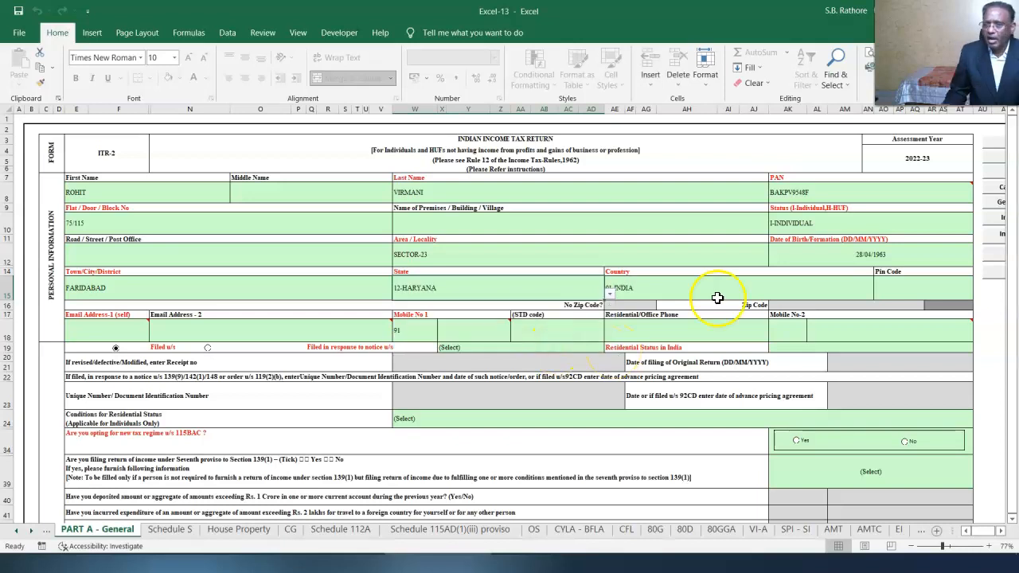
pyautogui.click(929, 291)
pyautogui.write('121004')
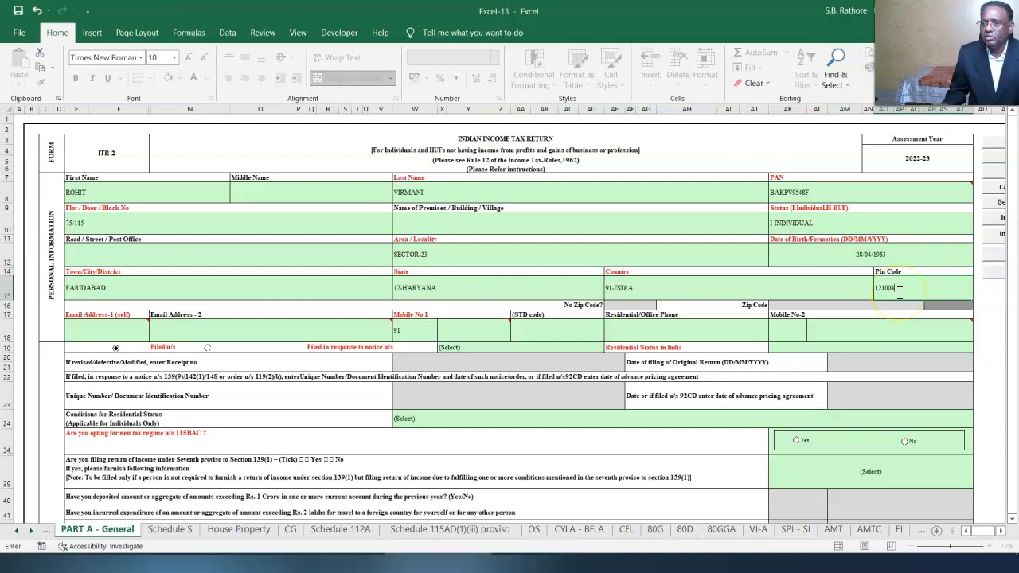
pyautogui.click(709, 395)
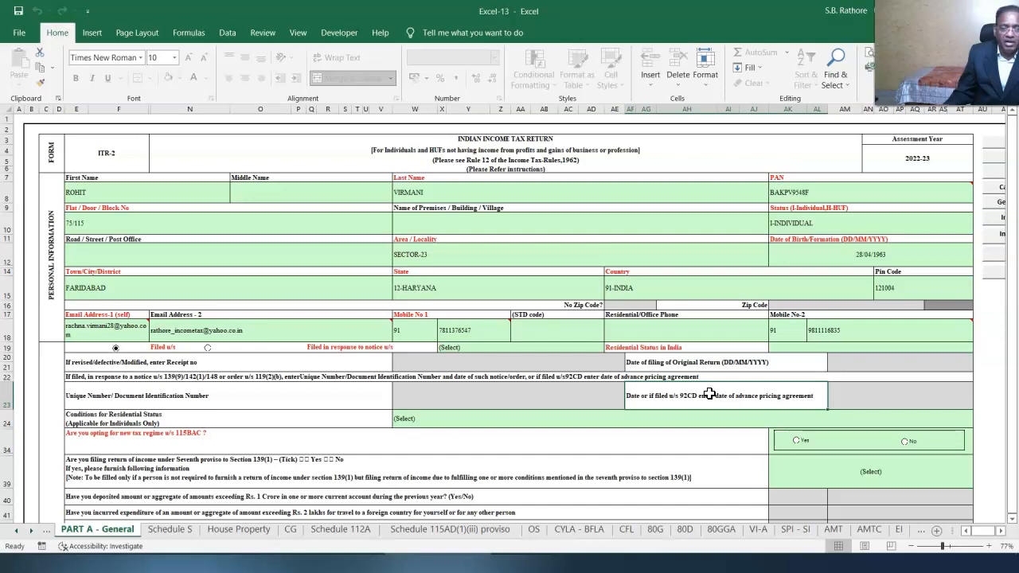
pyautogui.click(714, 393)
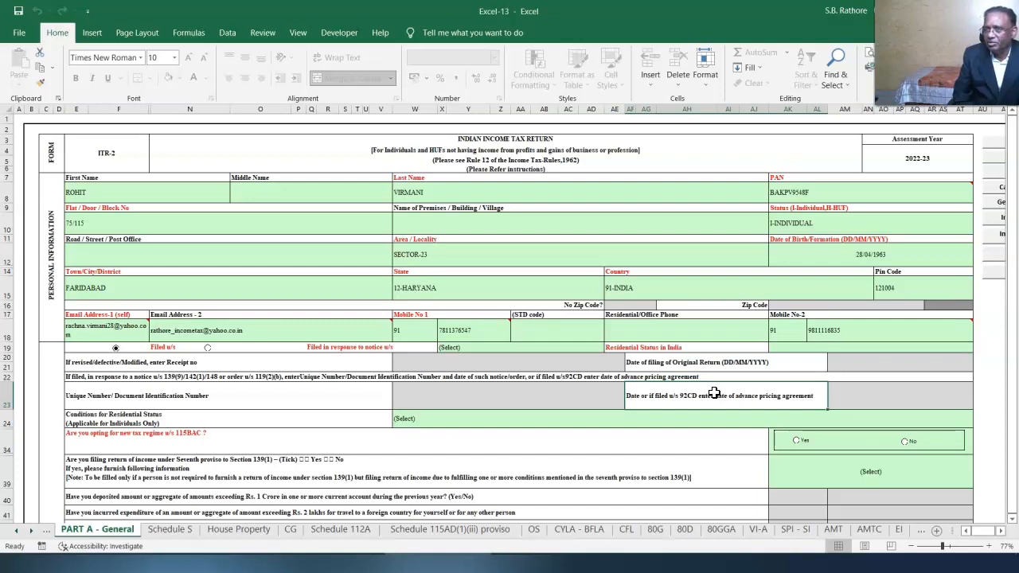
# - Set filing section 139(4)-After due date, RES - Resident, and the 182 days or more condition
pyautogui.click(501, 349)
pyautogui.click(610, 348)
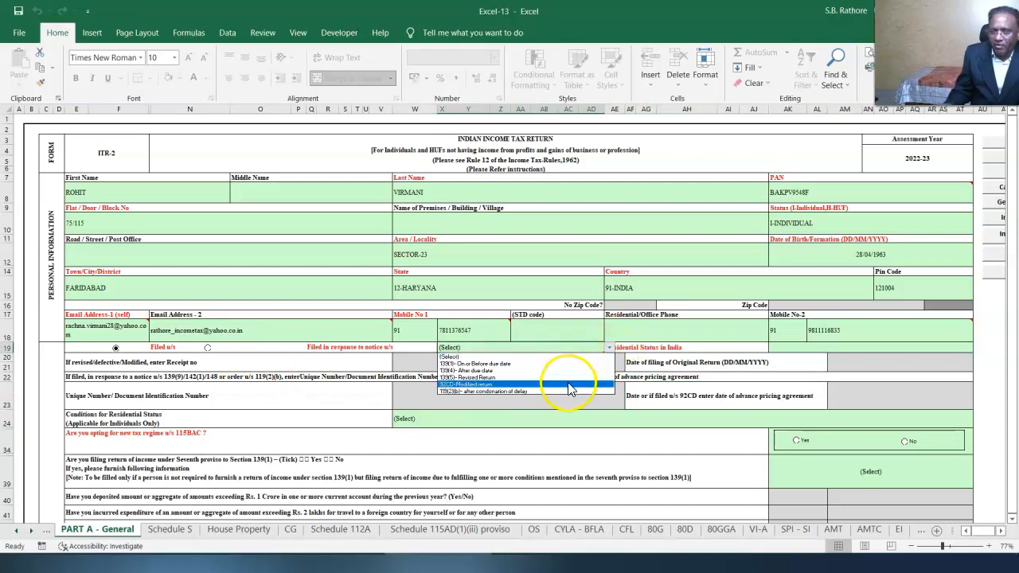
pyautogui.click(553, 371)
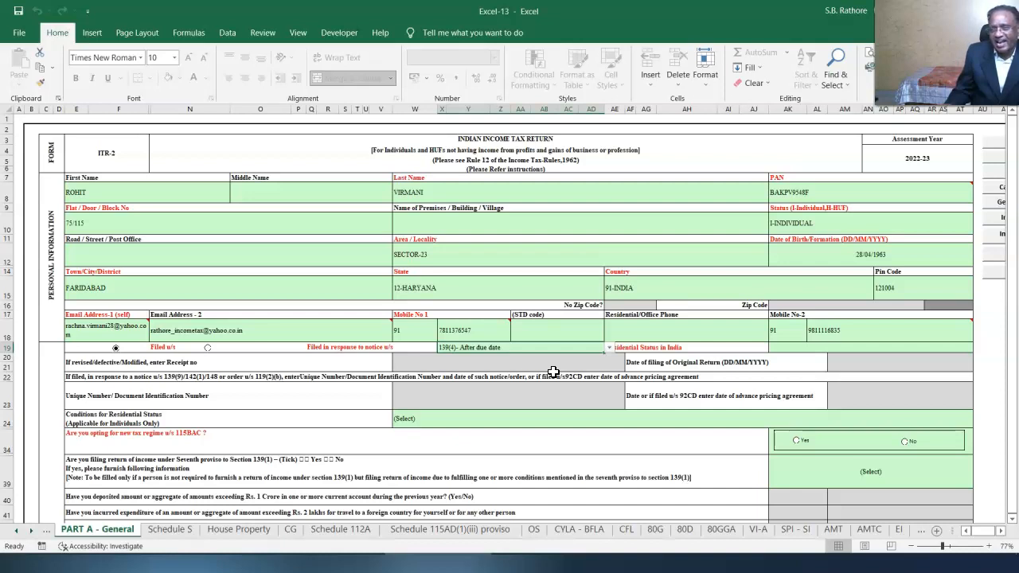
pyautogui.click(948, 349)
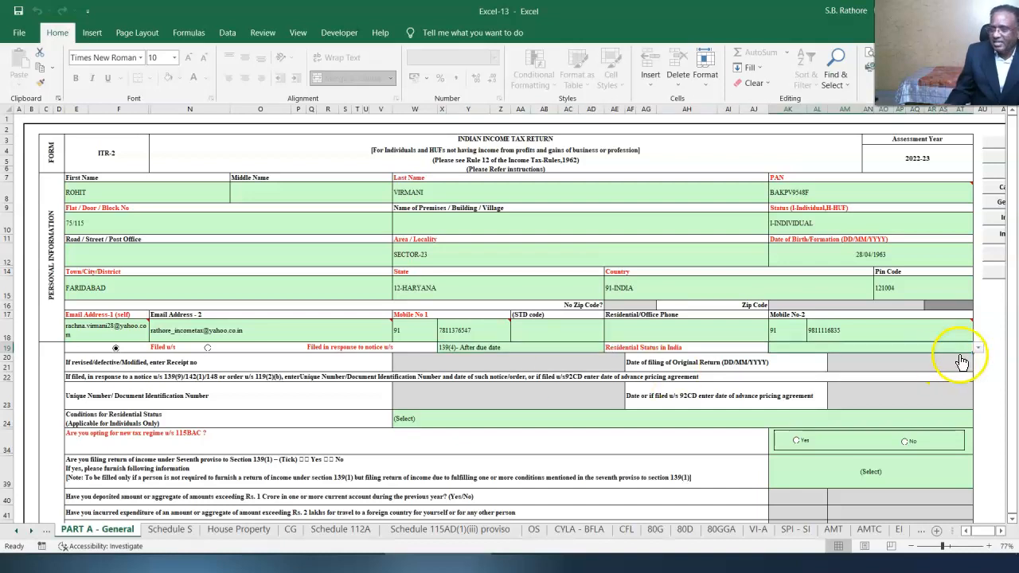
pyautogui.click(978, 347)
pyautogui.click(891, 364)
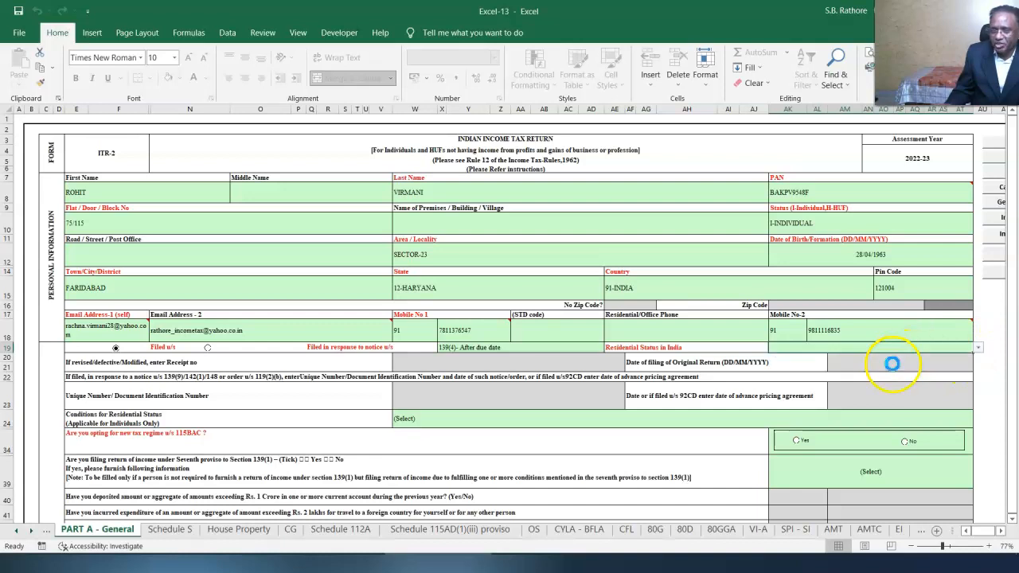
pyautogui.click(415, 419)
pyautogui.click(978, 422)
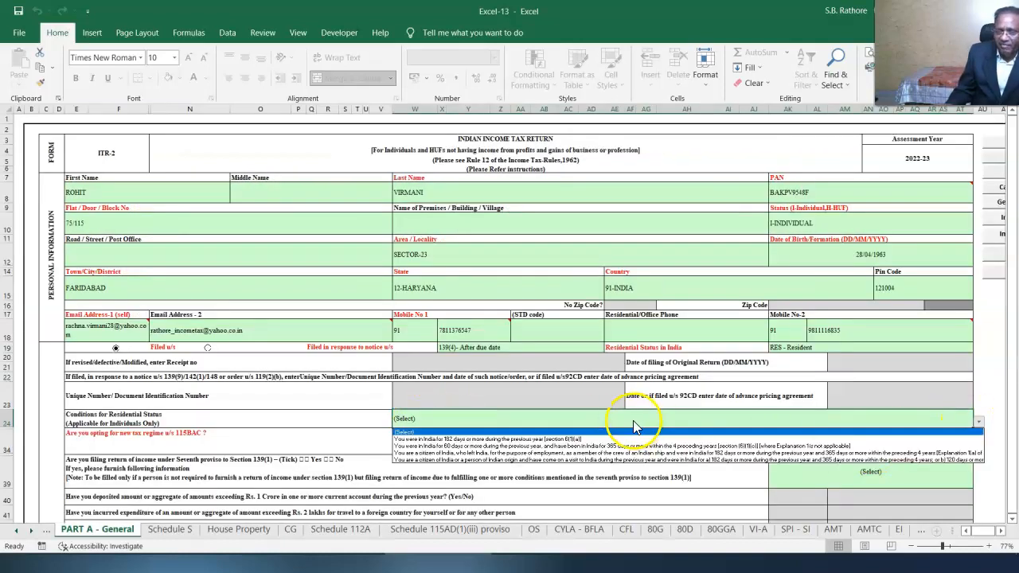
pyautogui.click(620, 443)
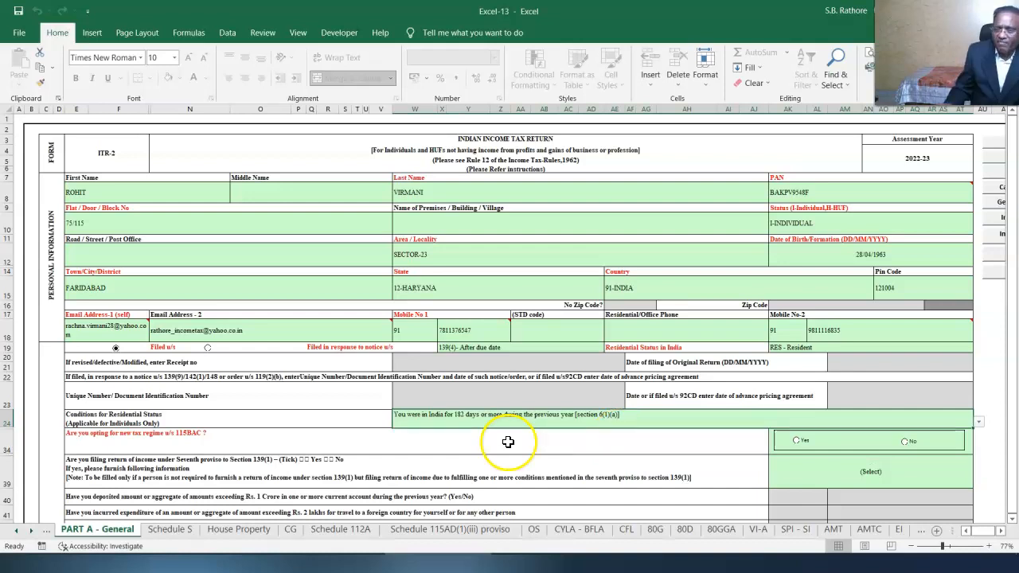
# - Answer No to the 115BAC new tax regime, confirming the change, and No to the seventh proviso
pyautogui.click(905, 443)
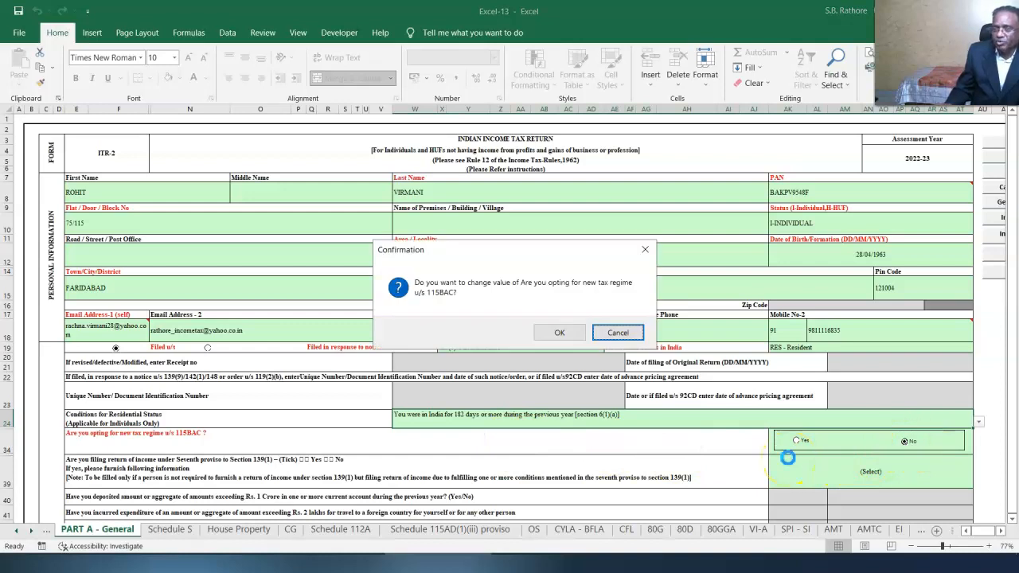
pyautogui.click(561, 331)
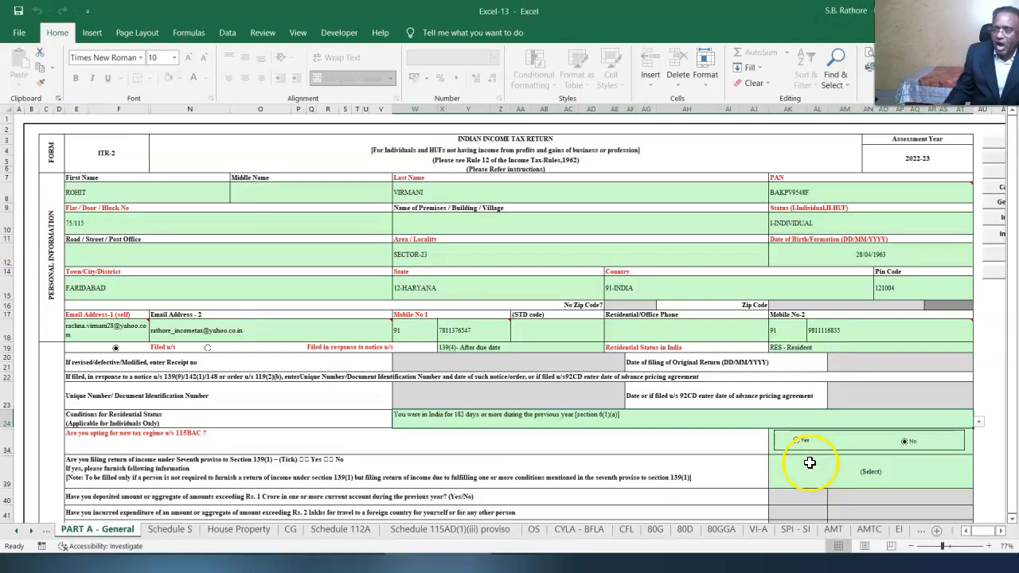
pyautogui.click(978, 482)
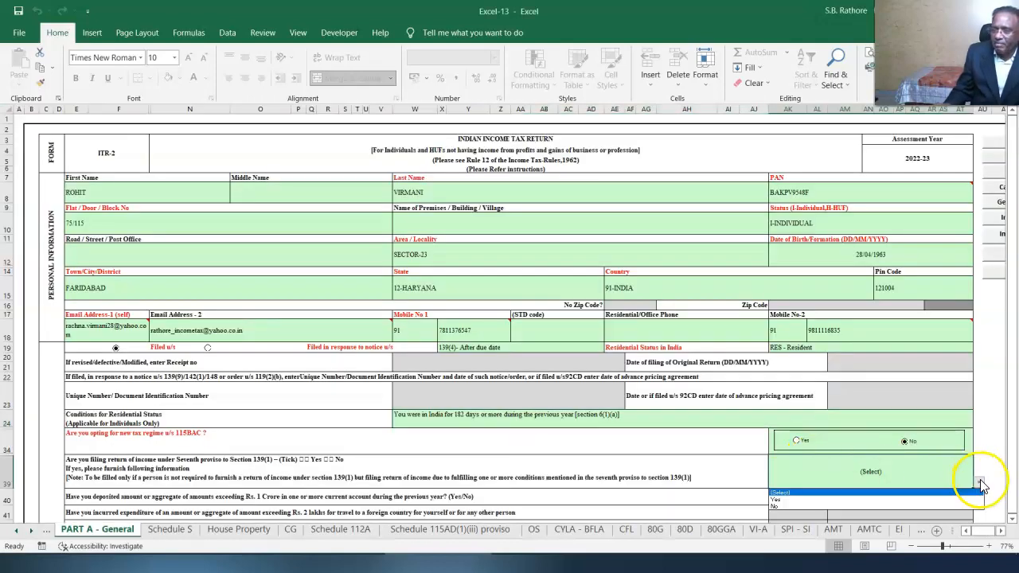
pyautogui.click(823, 502)
pyautogui.scroll(-6, 796, 498)
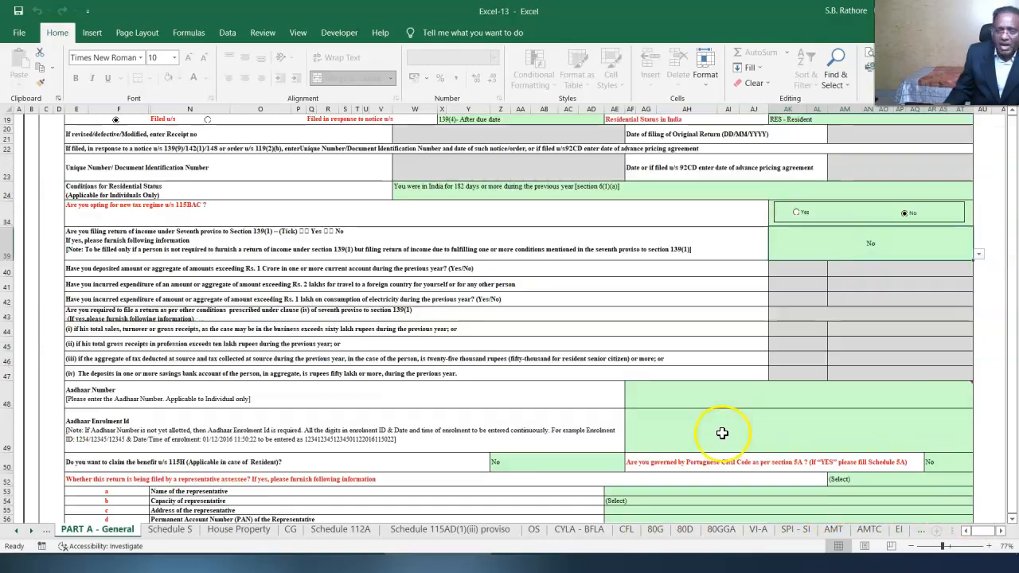
# - Fill in the Aadhaar Enrolment Id field
pyautogui.click(730, 399)
pyautogui.click(722, 431)
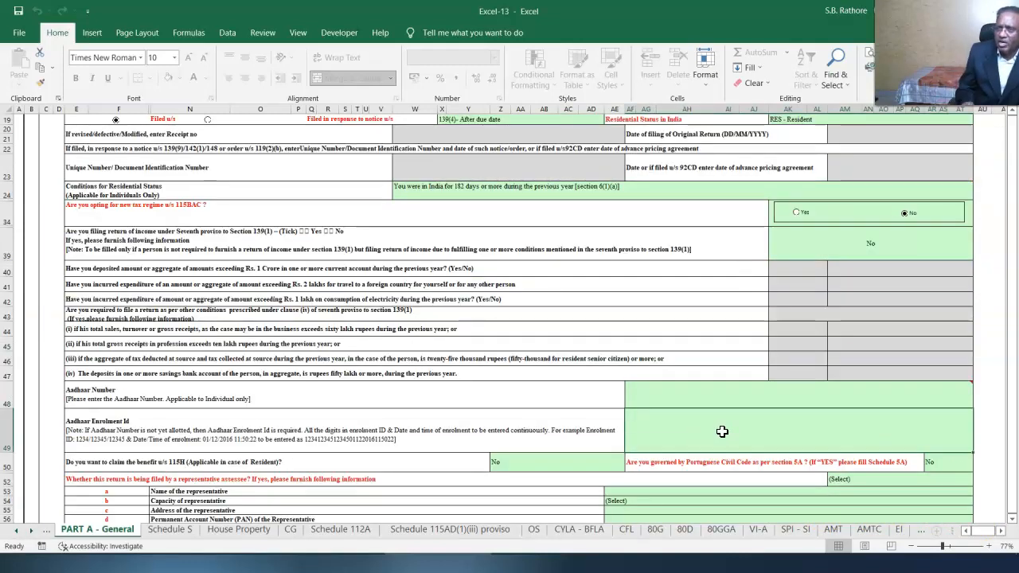
pyautogui.click(805, 460)
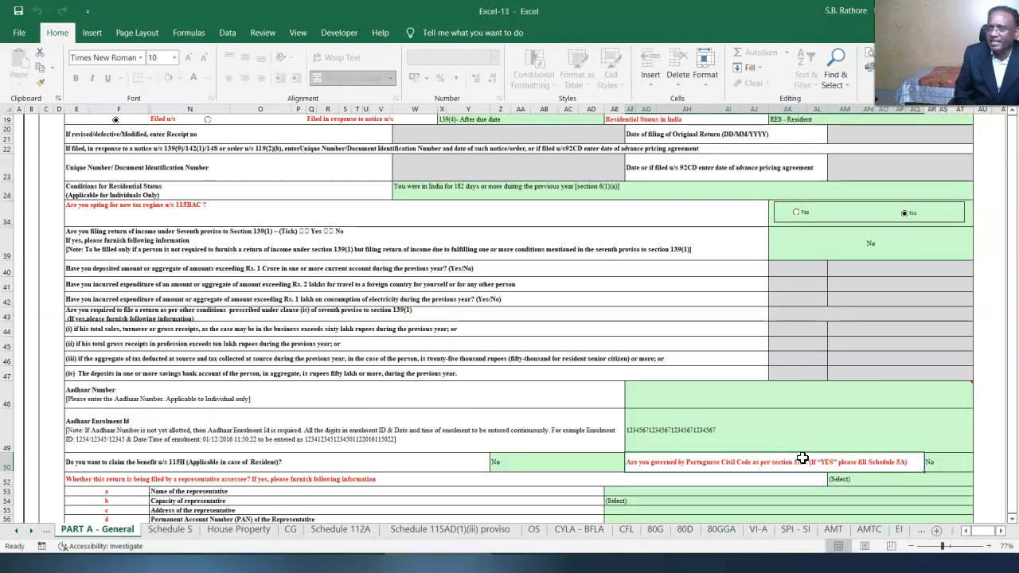
pyautogui.click(770, 459)
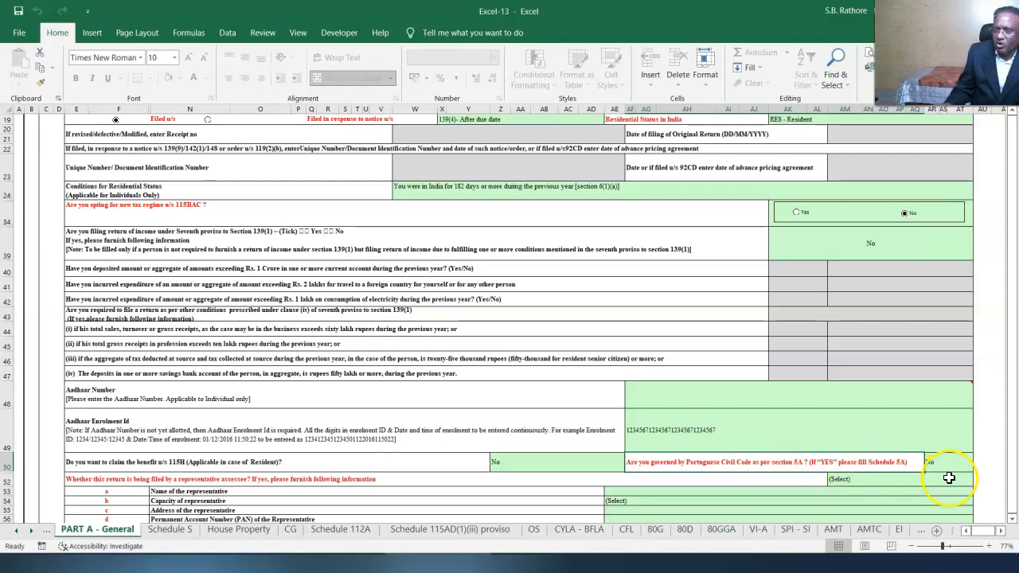
# - Answer No to the representative-assessee and company-director questions, and answer the unlisted-shares question
pyautogui.click(943, 478)
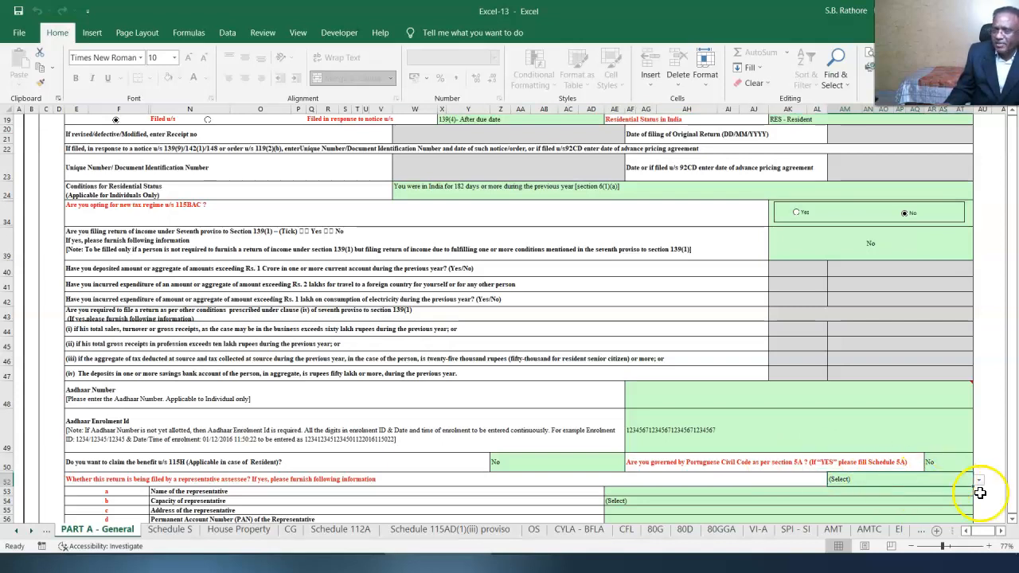
pyautogui.click(1012, 519)
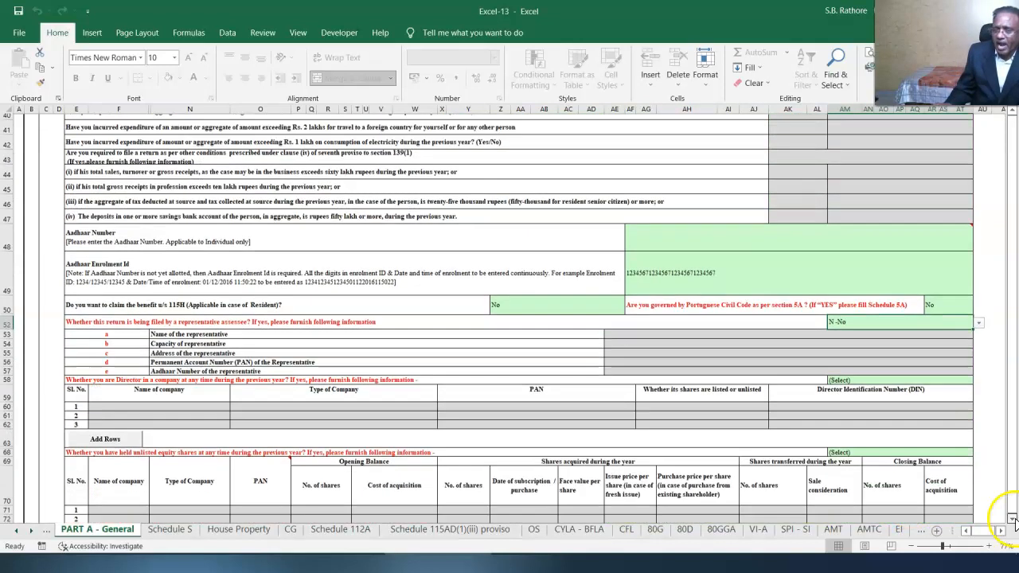
pyautogui.click(957, 330)
pyautogui.click(978, 331)
pyautogui.click(833, 351)
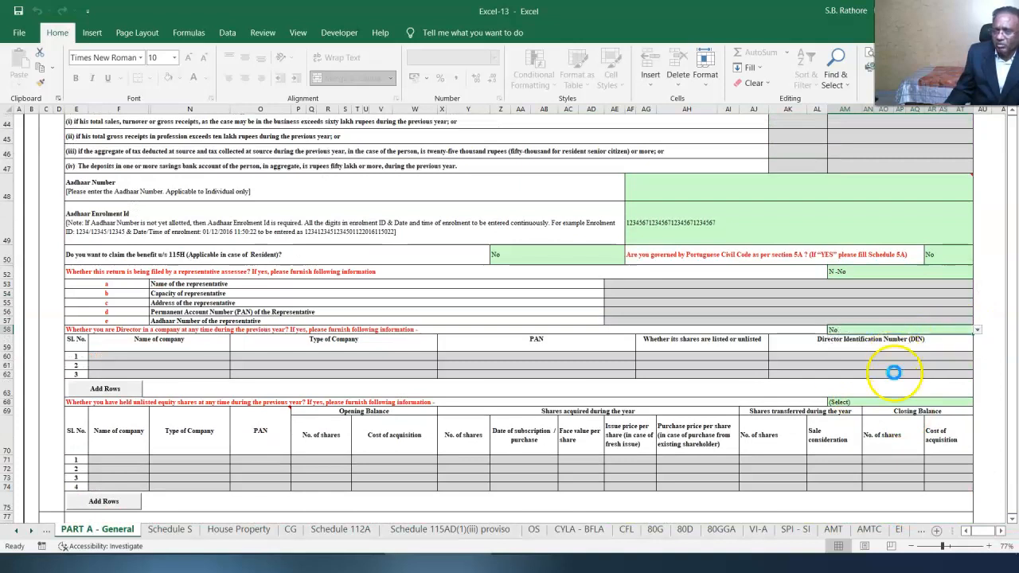
pyautogui.click(883, 402)
pyautogui.click(977, 402)
pyautogui.click(864, 424)
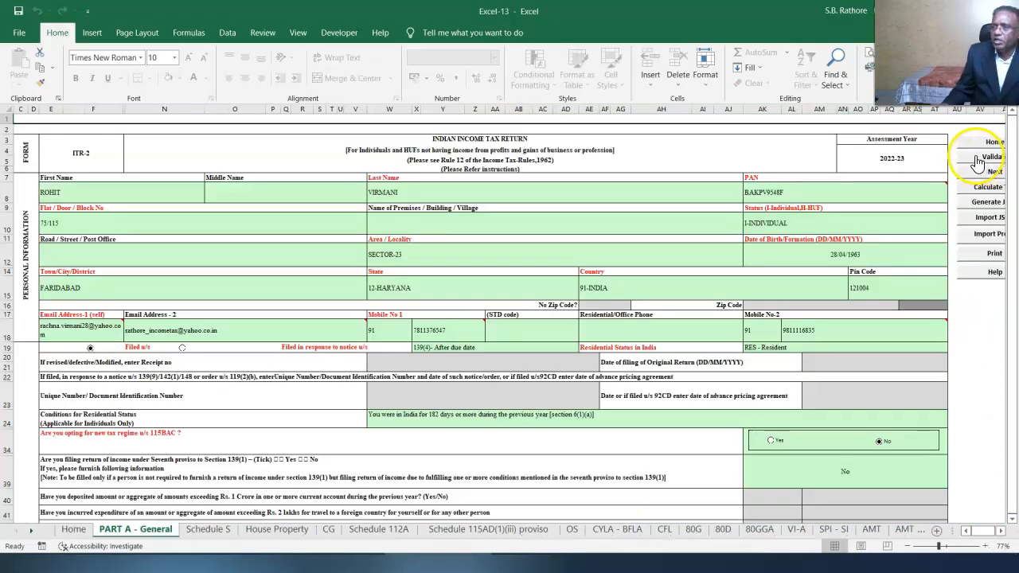
# - Validate PART A - General and dismiss the 'Sheet Part A - General is OK' alert
pyautogui.click(977, 162)
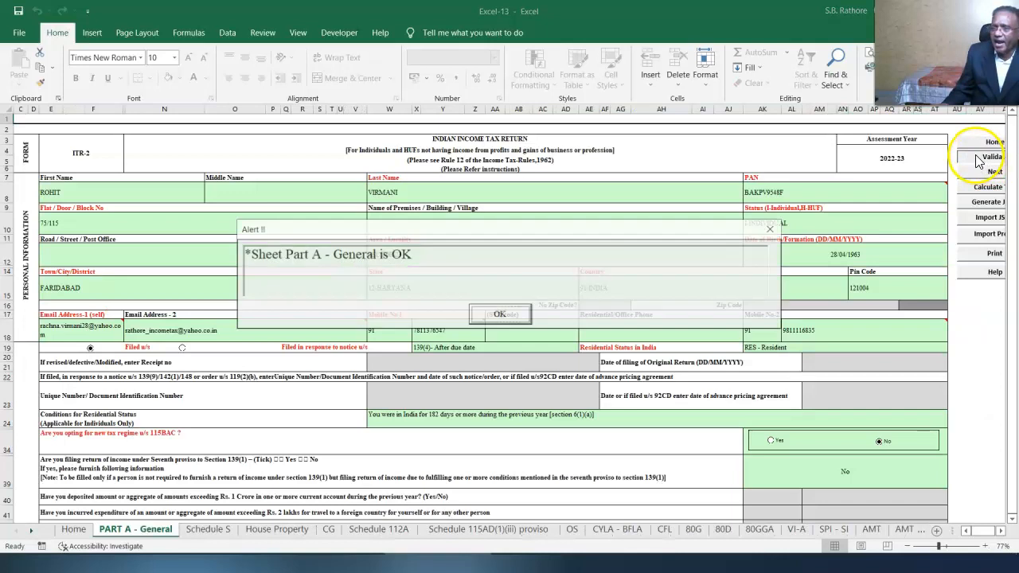
pyautogui.press('Return')
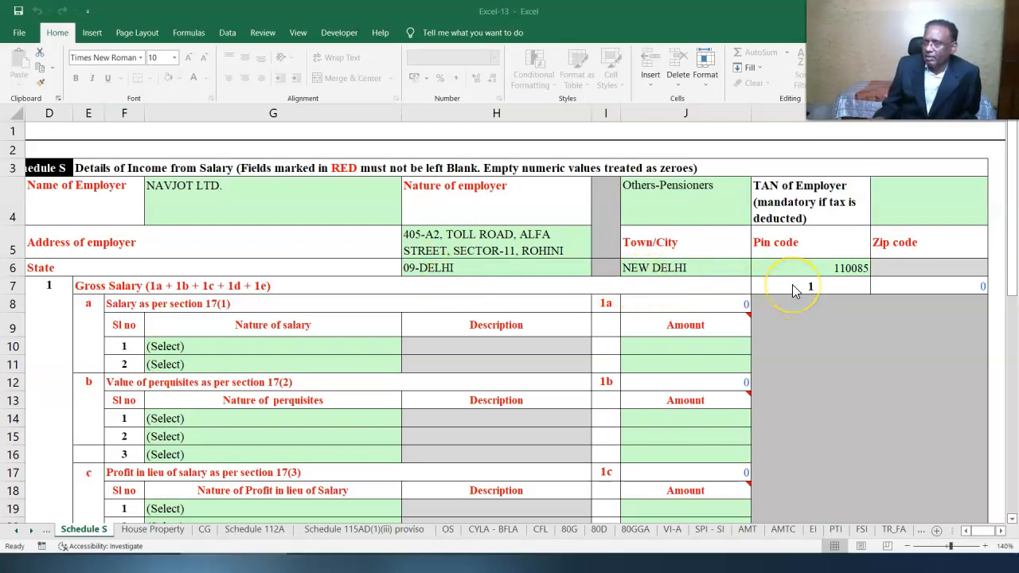
# - Enter Annuity or pension salary of 640000 in row 10 of Schedule S
pyautogui.click(358, 346)
pyautogui.click(407, 348)
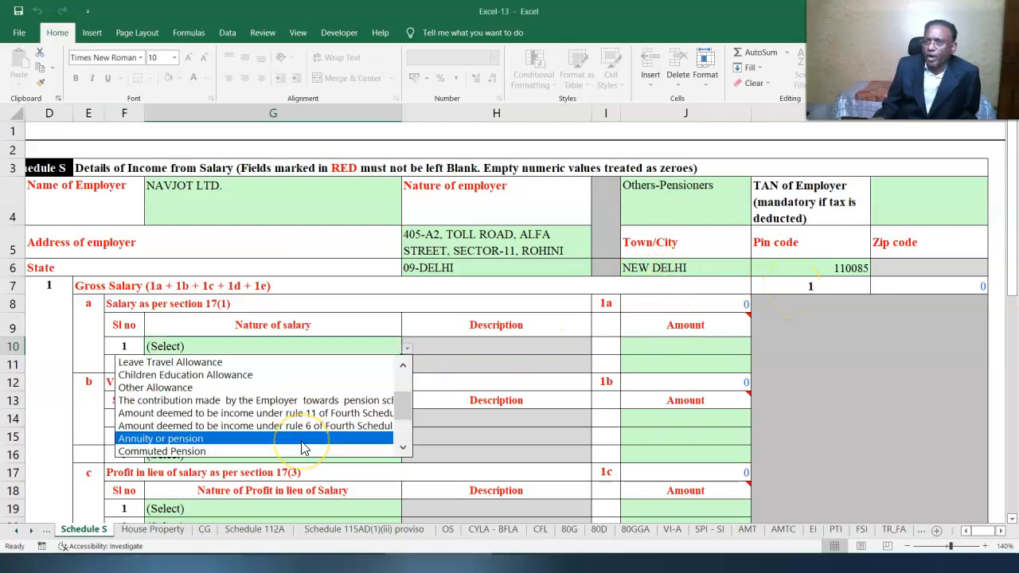
pyautogui.click(301, 441)
pyautogui.click(705, 351)
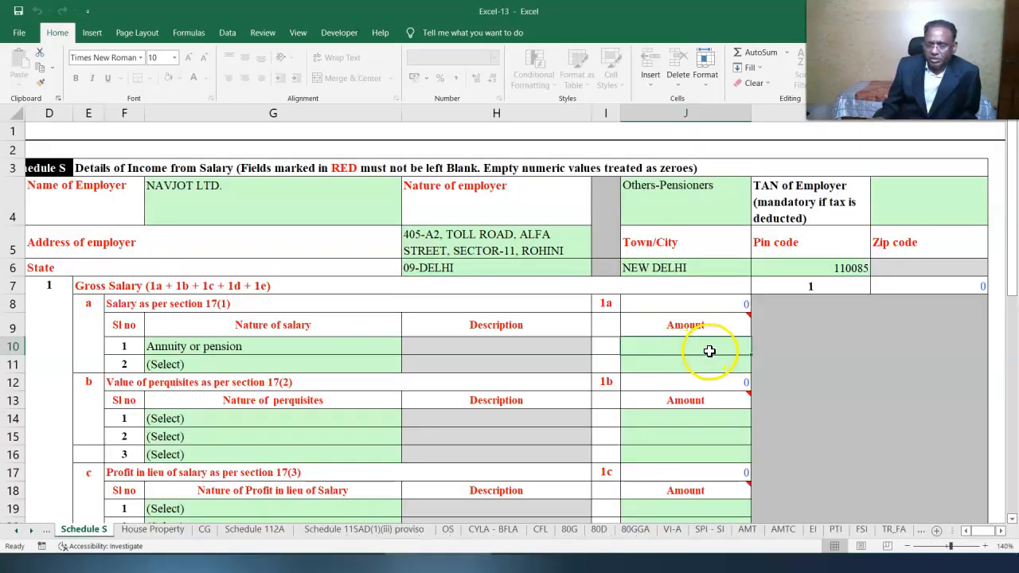
pyautogui.write('640000')
pyautogui.click(898, 362)
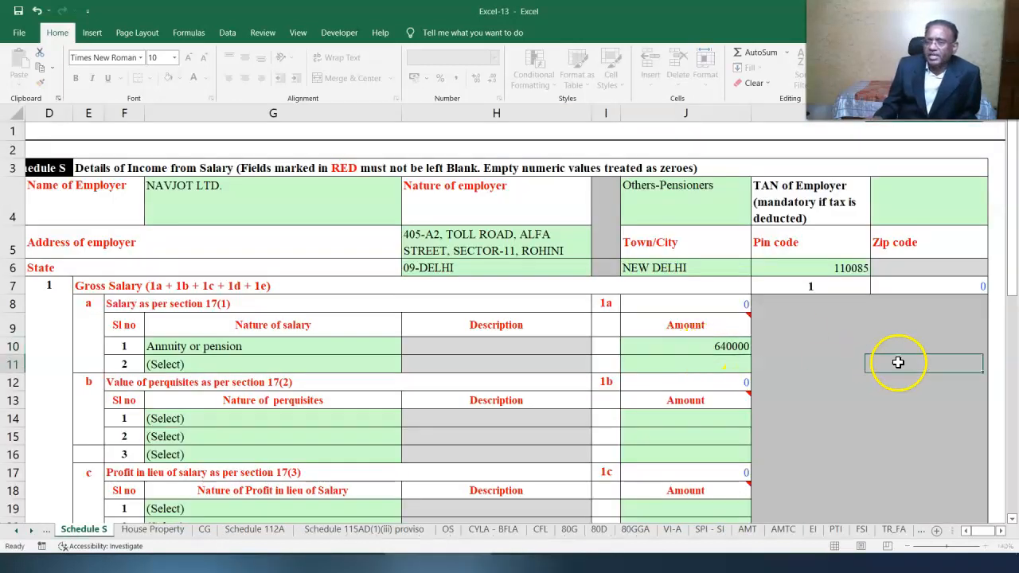
pyautogui.scroll(-15, 1012, 524)
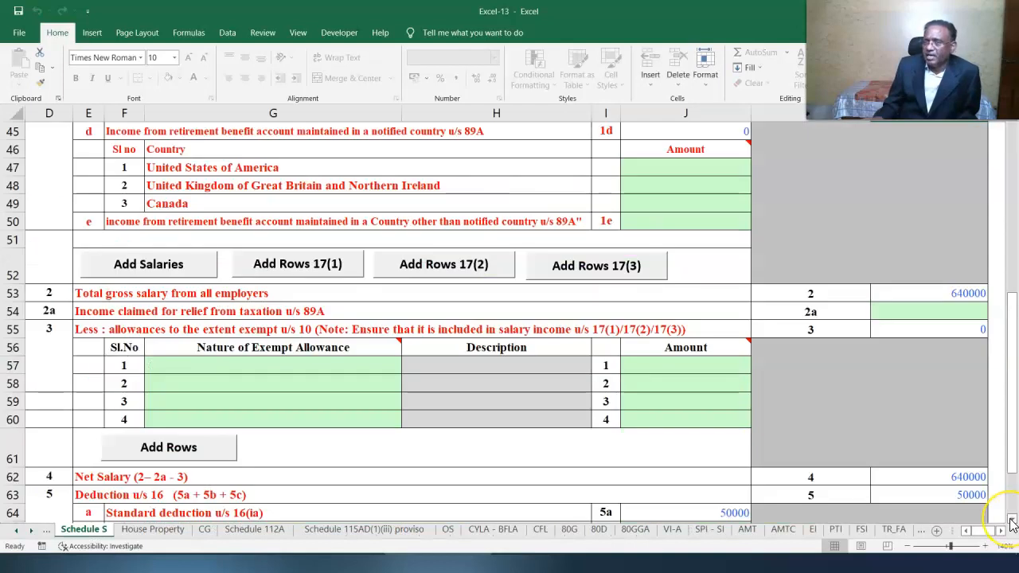
pyautogui.scroll(-2, 1013, 524)
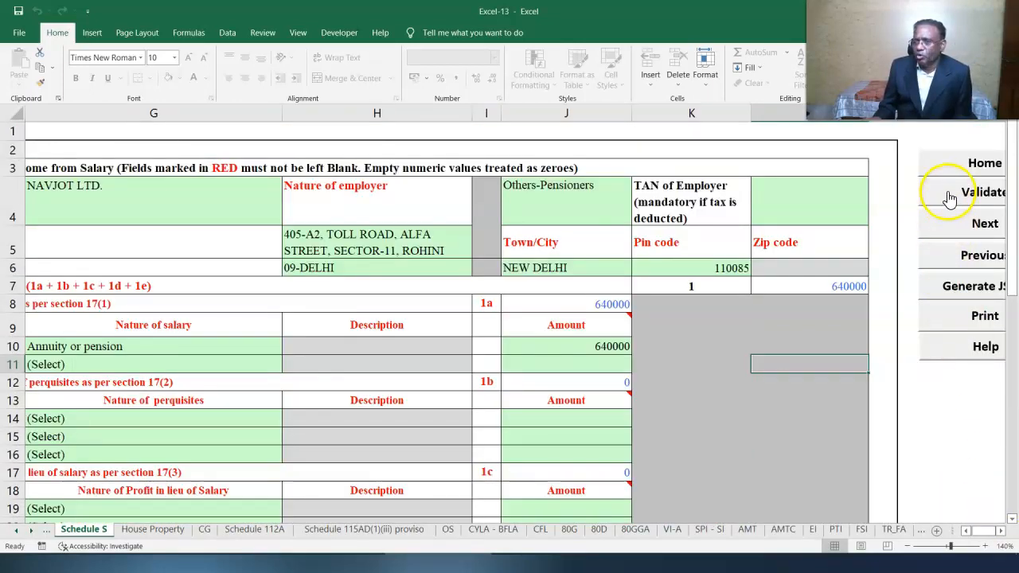
# - Validate Schedule S and go to the House Property sheet
pyautogui.click(950, 198)
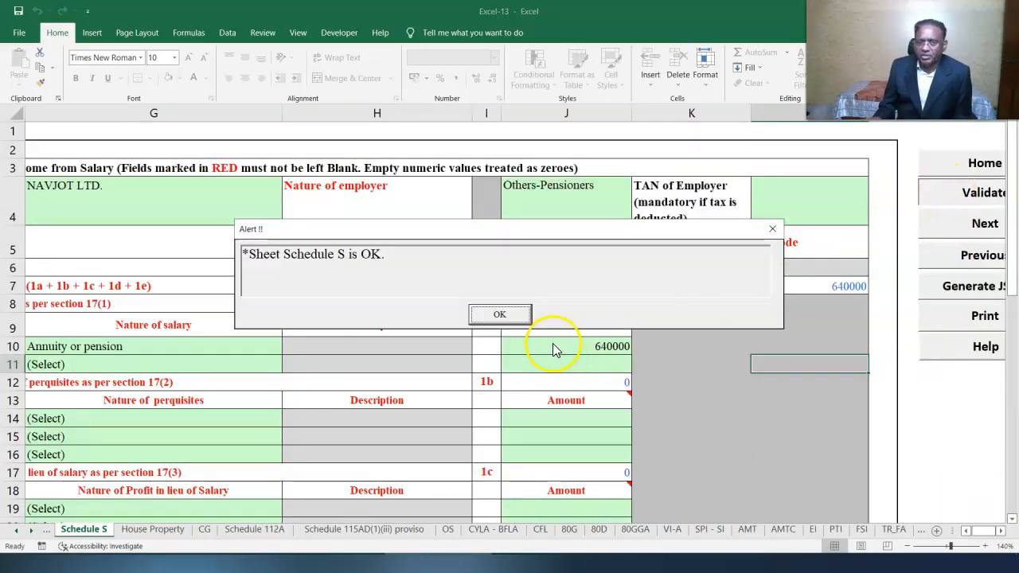
pyautogui.click(497, 314)
pyautogui.click(152, 529)
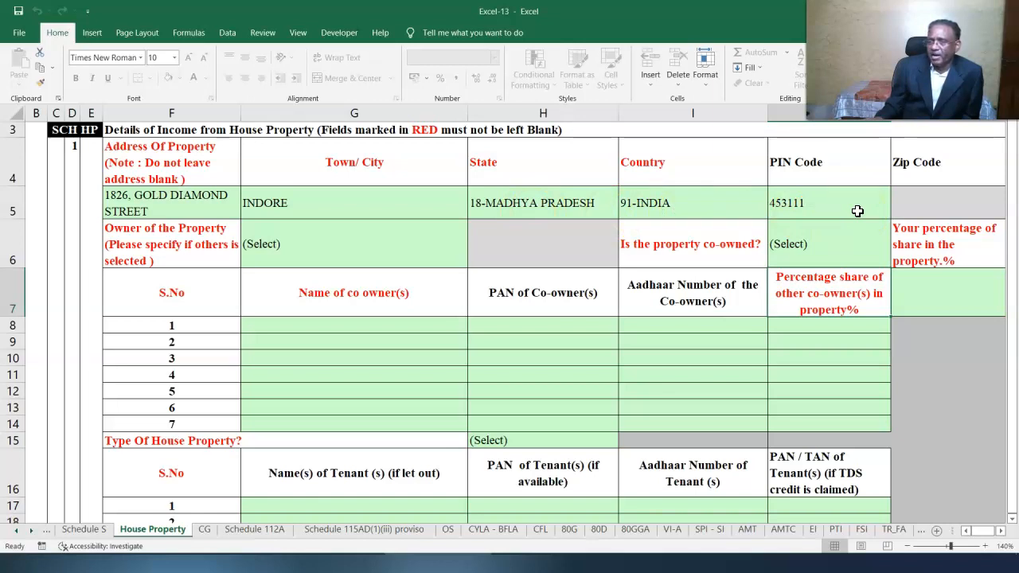
# - Set the first house property's owner to Self and mark it as not co-owned
pyautogui.click(465, 263)
pyautogui.click(473, 262)
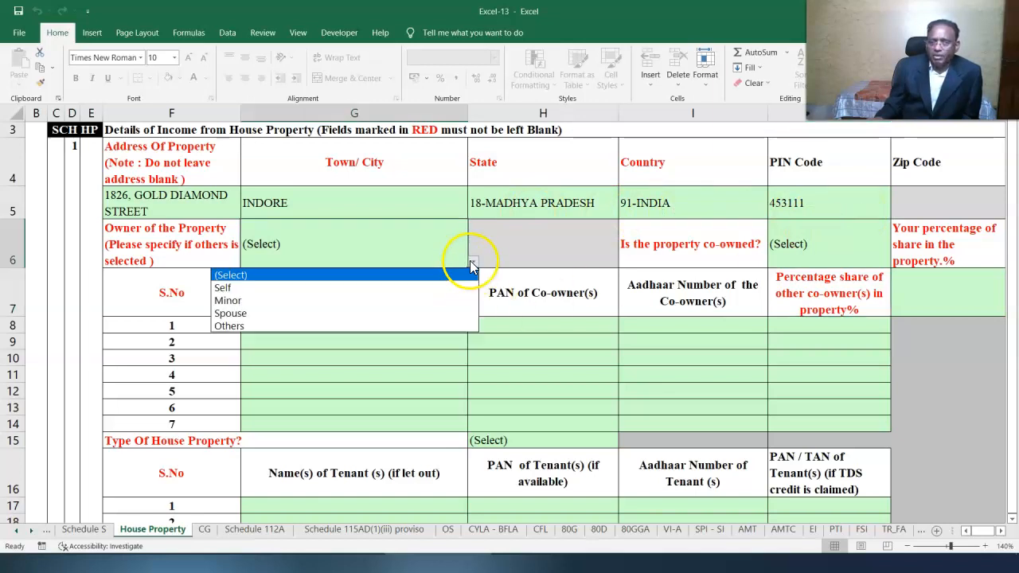
pyautogui.click(396, 291)
pyautogui.click(840, 254)
pyautogui.click(897, 263)
pyautogui.click(784, 300)
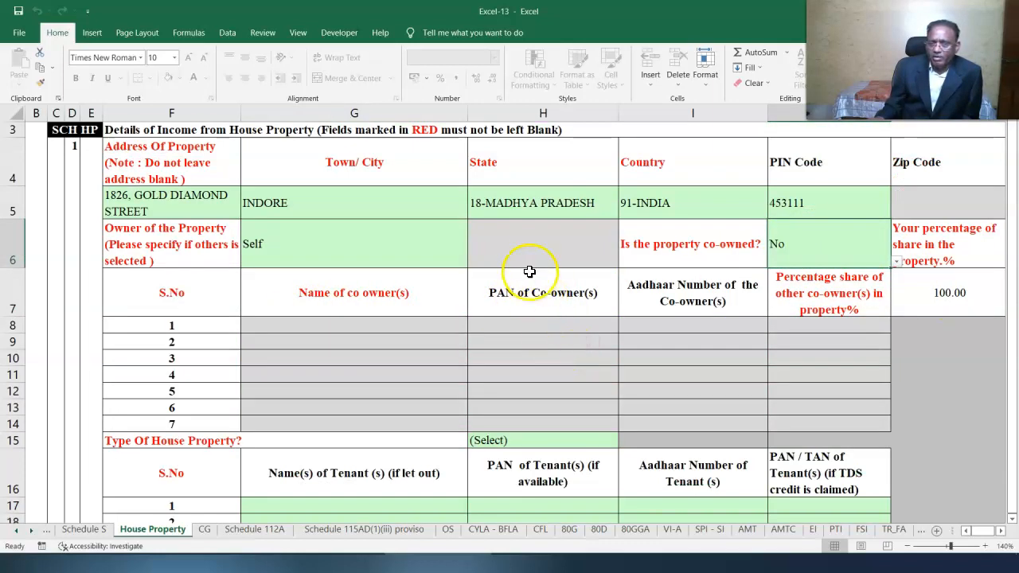
# - Make the first property Let Out and enter 260000 as interest on borrowed capital
pyautogui.click(593, 443)
pyautogui.click(624, 441)
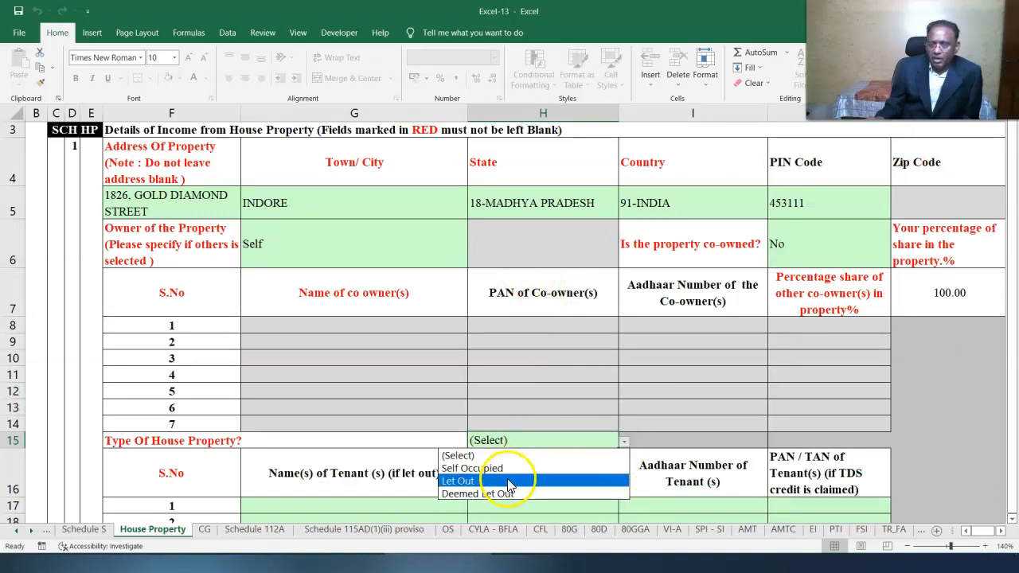
pyautogui.click(578, 478)
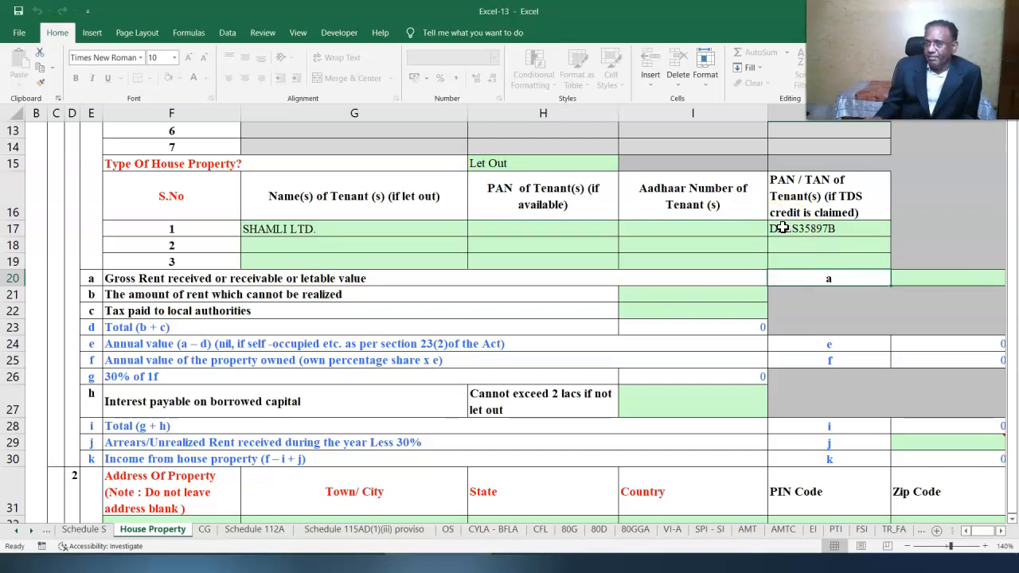
pyautogui.click(981, 291)
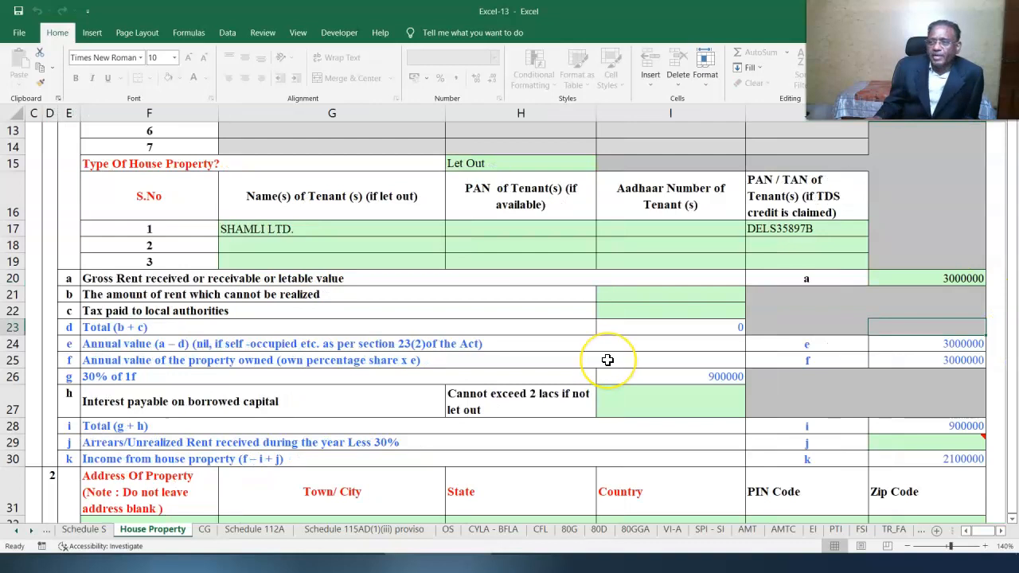
pyautogui.click(655, 406)
pyautogui.write('260000')
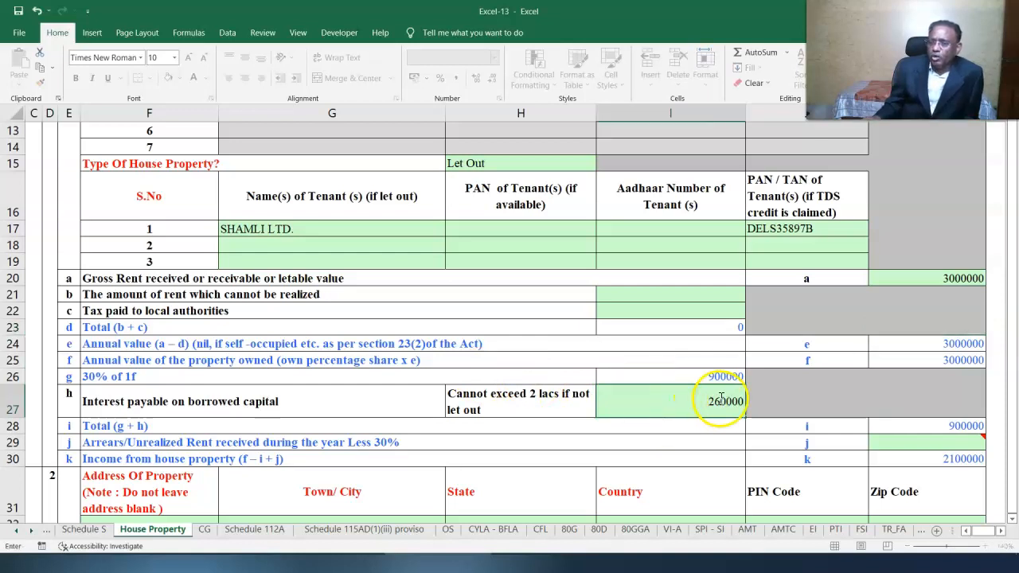
pyautogui.click(722, 466)
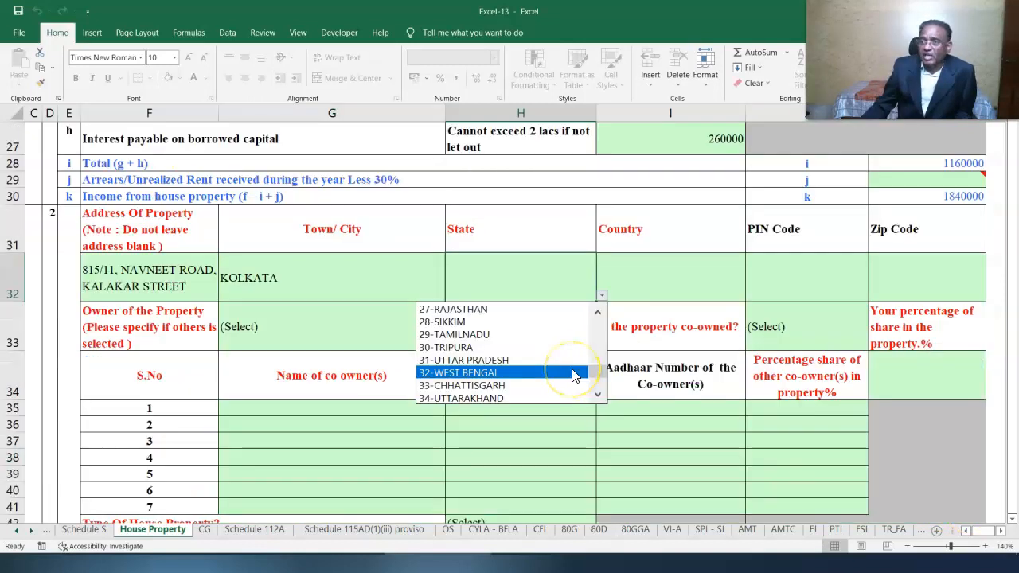
# - Set the second property's state to 32-WEST BENGAL and its PIN code to 700007
pyautogui.click(571, 371)
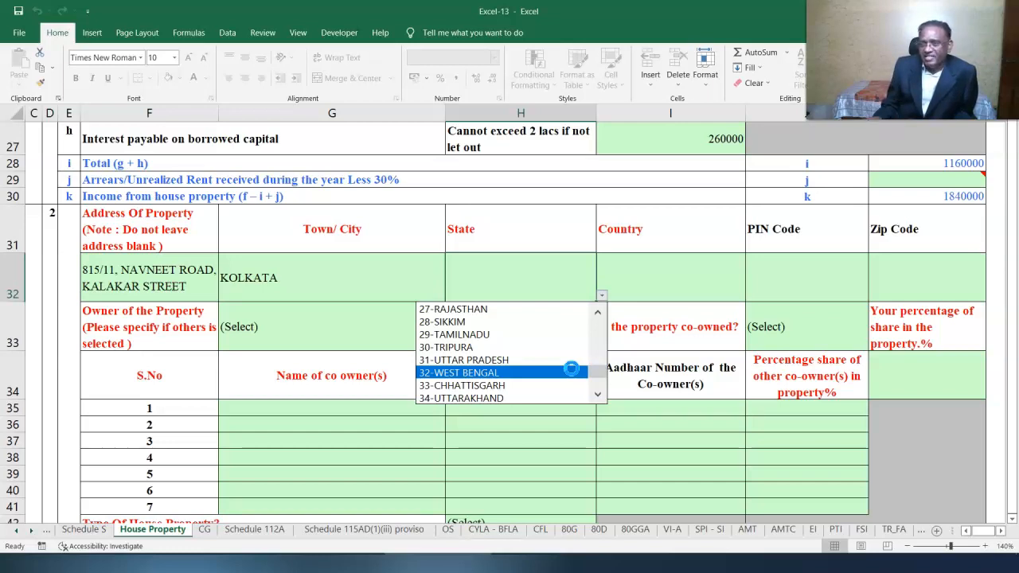
pyautogui.click(571, 371)
pyautogui.click(826, 268)
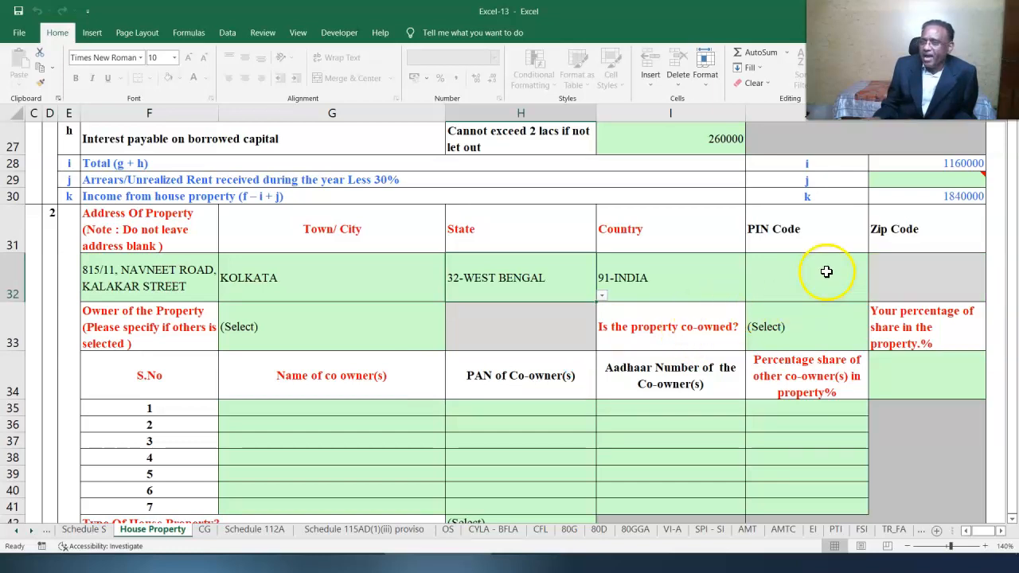
pyautogui.write('700')
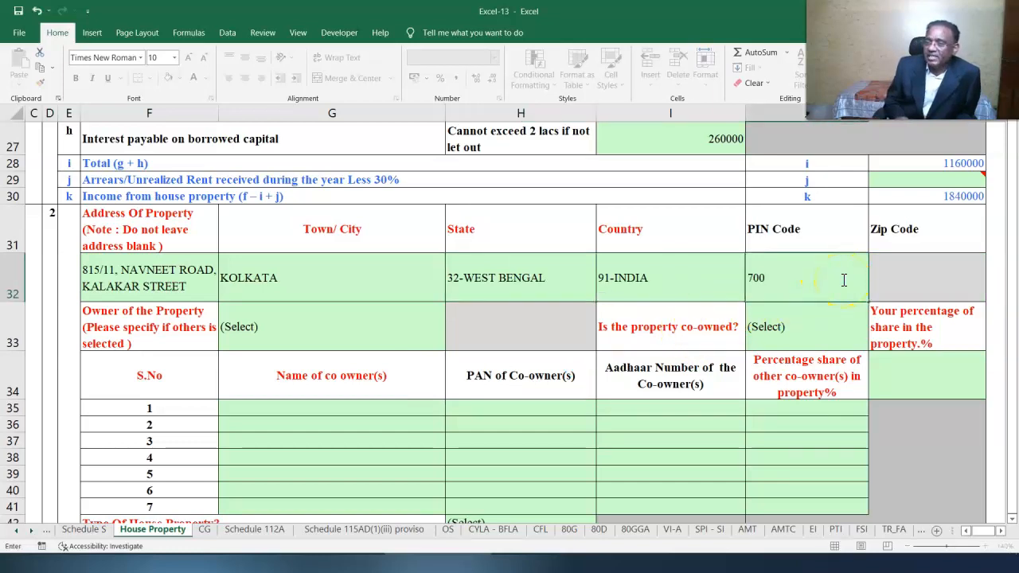
pyautogui.write('007')
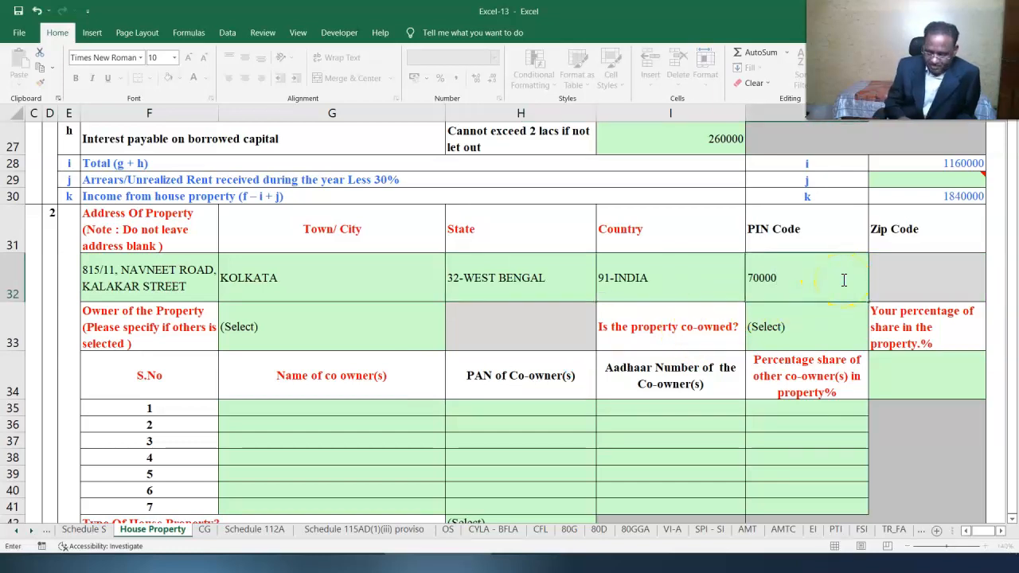
pyautogui.click(431, 348)
# - Set the second property's owner to Self and answer No to co-ownership
pyautogui.click(450, 345)
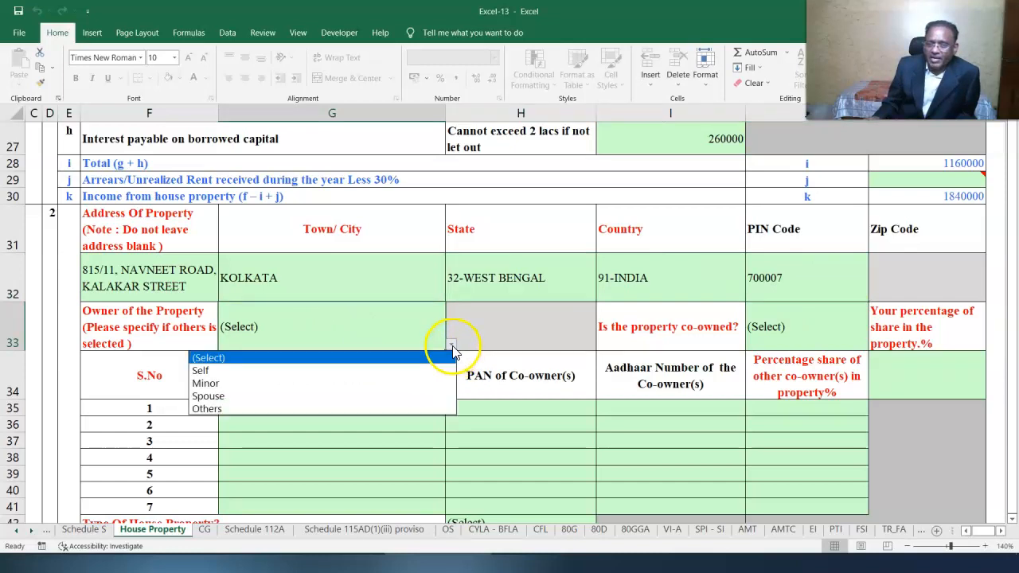
pyautogui.click(416, 368)
pyautogui.click(815, 333)
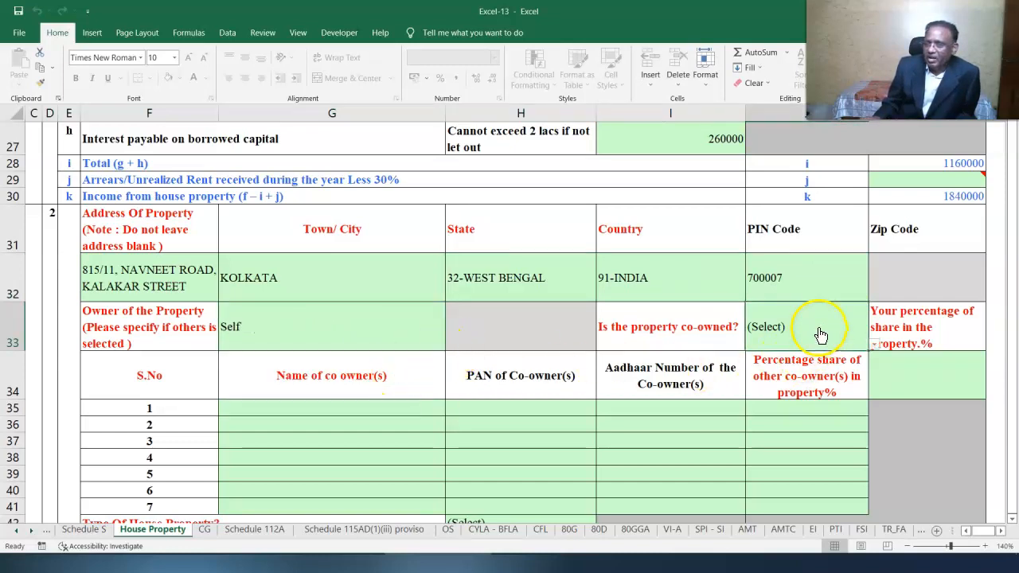
pyautogui.click(874, 347)
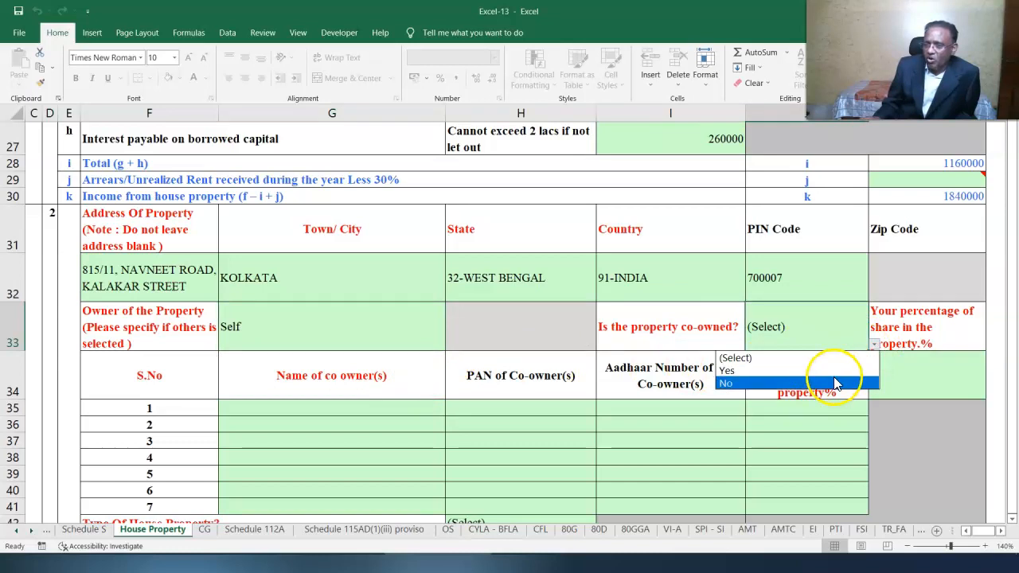
pyautogui.click(839, 382)
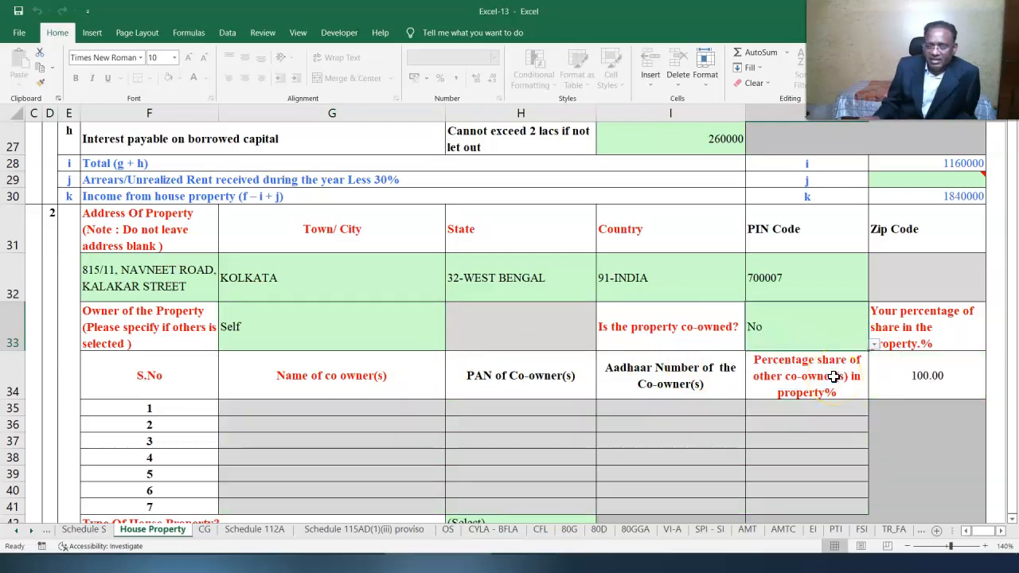
pyautogui.click(1012, 519)
pyautogui.click(1012, 519)
pyautogui.click(466, 215)
pyautogui.click(604, 215)
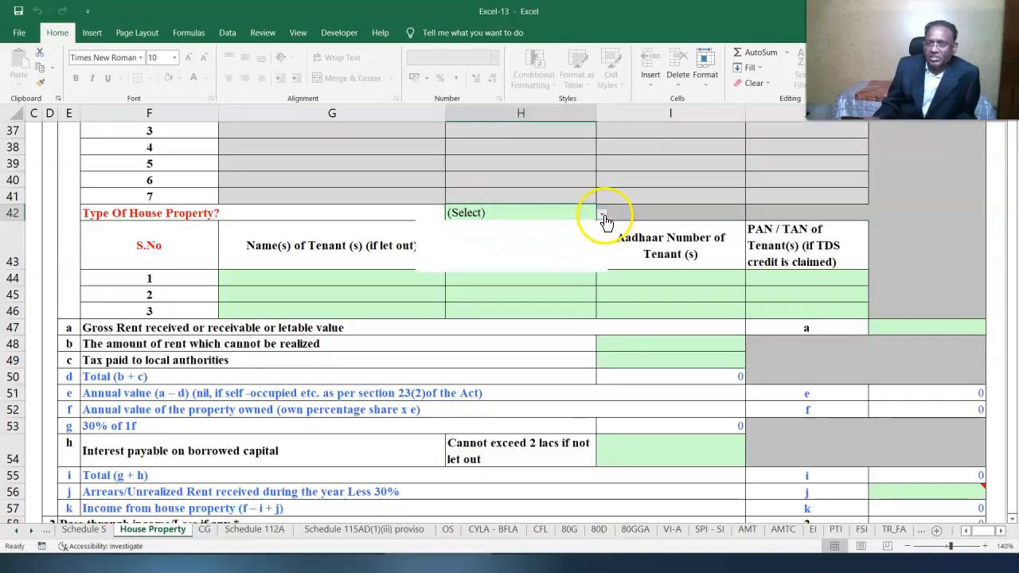
# - Make the second property Self Occupied, then validate the House Property sheet and dismiss the OK alert
pyautogui.click(547, 241)
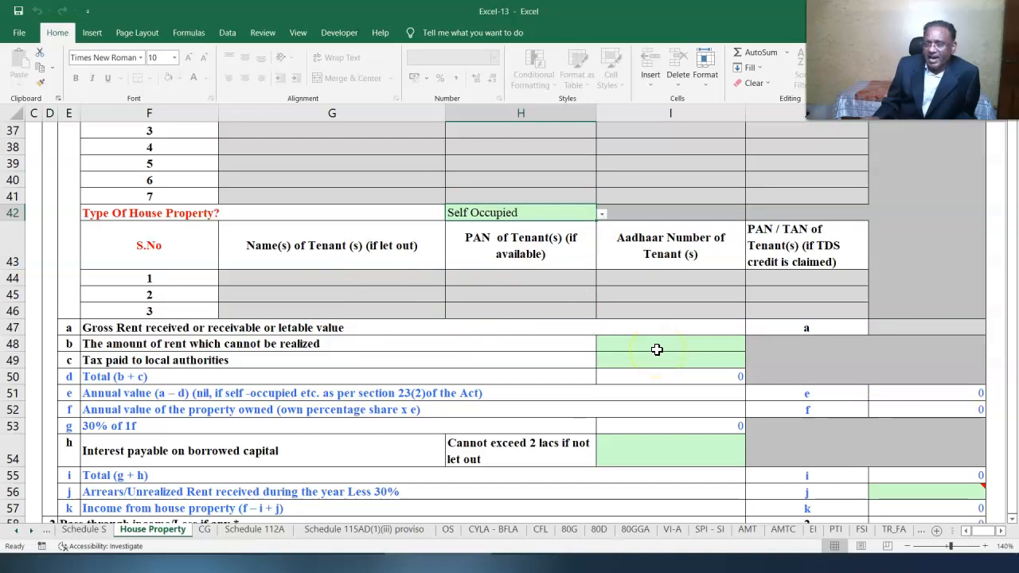
pyautogui.click(651, 451)
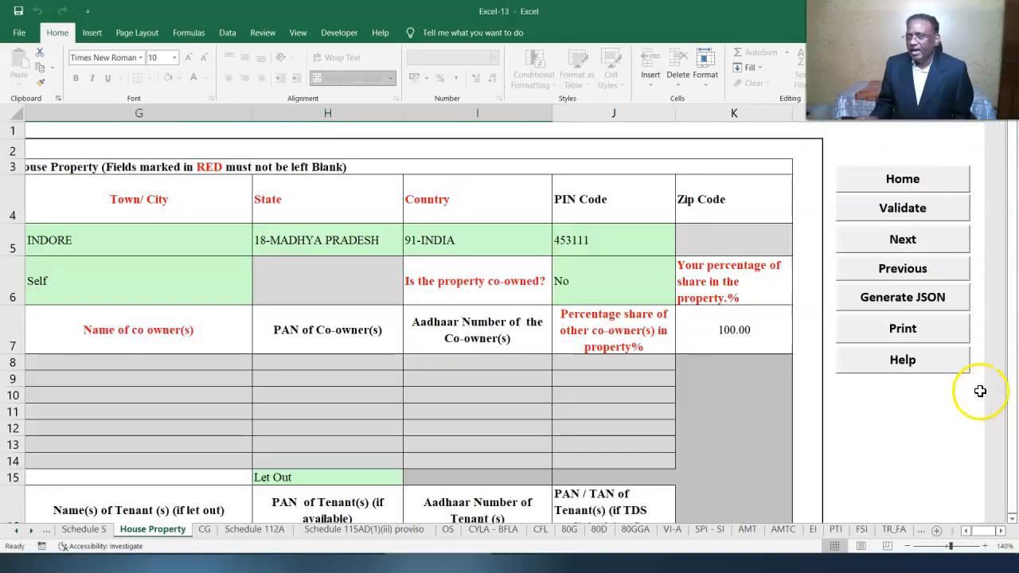
pyautogui.click(882, 208)
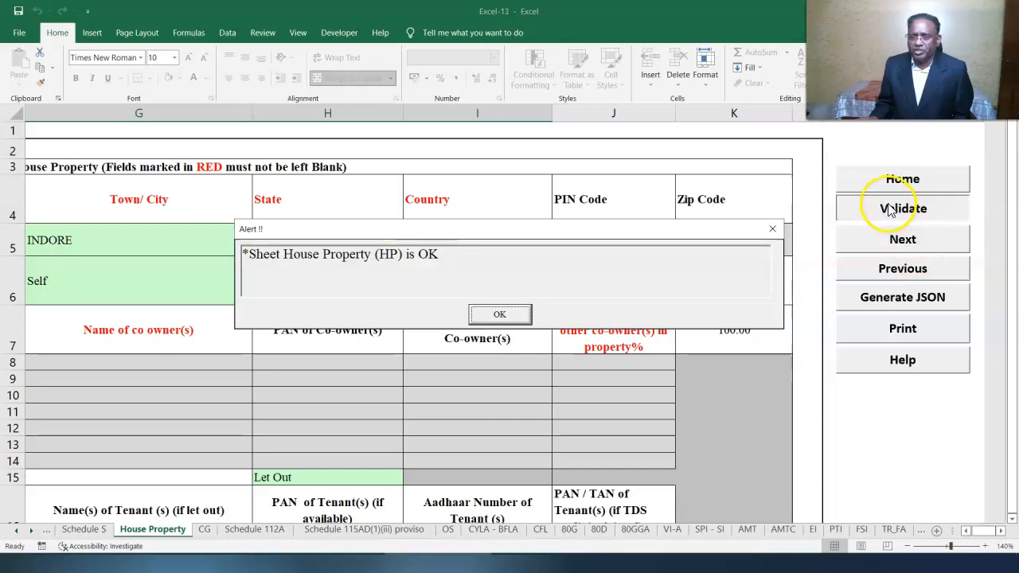
pyautogui.click(498, 315)
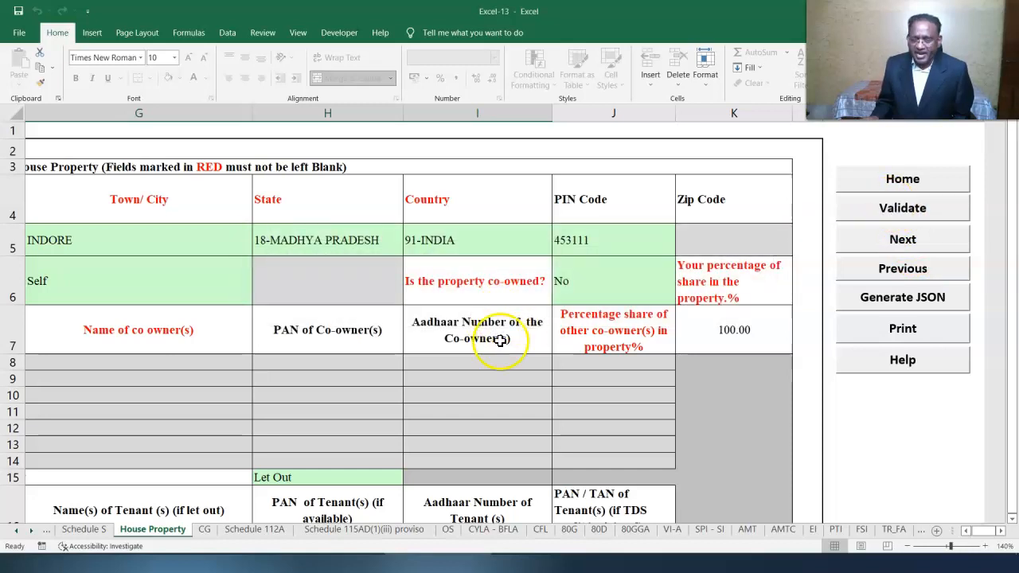
# - On the OS sheet, record 14710 savings bank interest and 14912 other interest, then validate
pyautogui.click(448, 529)
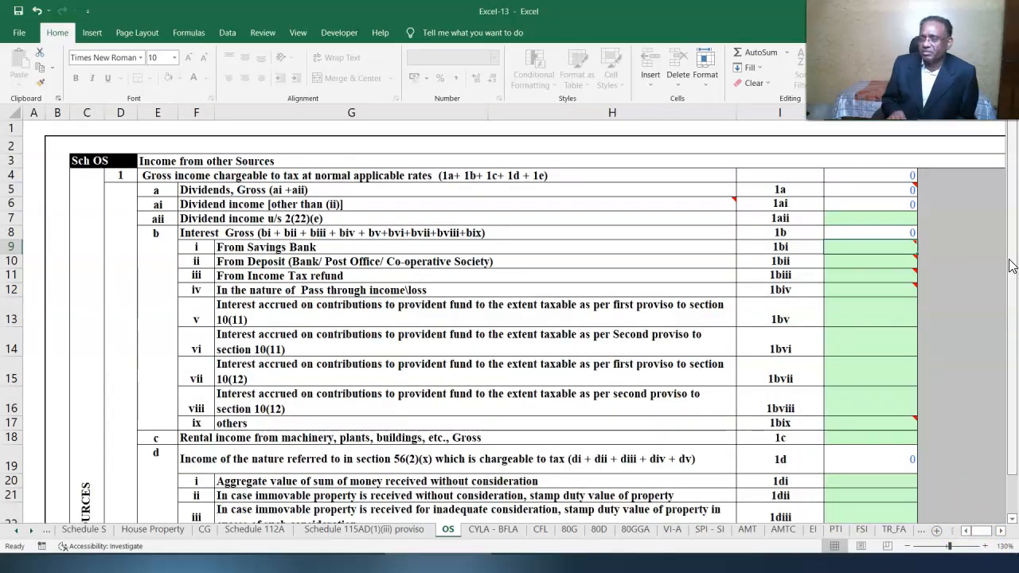
pyautogui.click(985, 309)
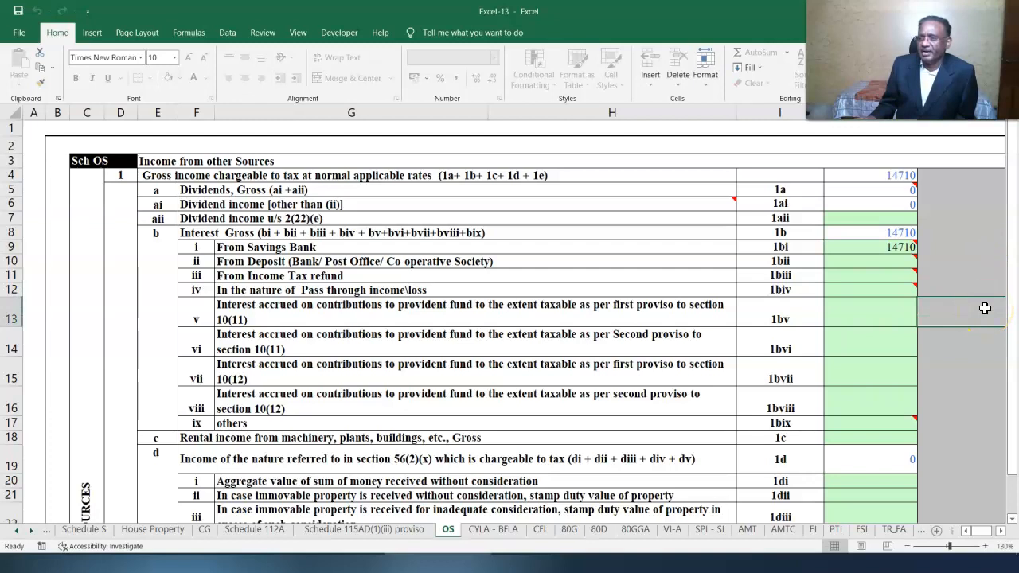
pyautogui.click(965, 309)
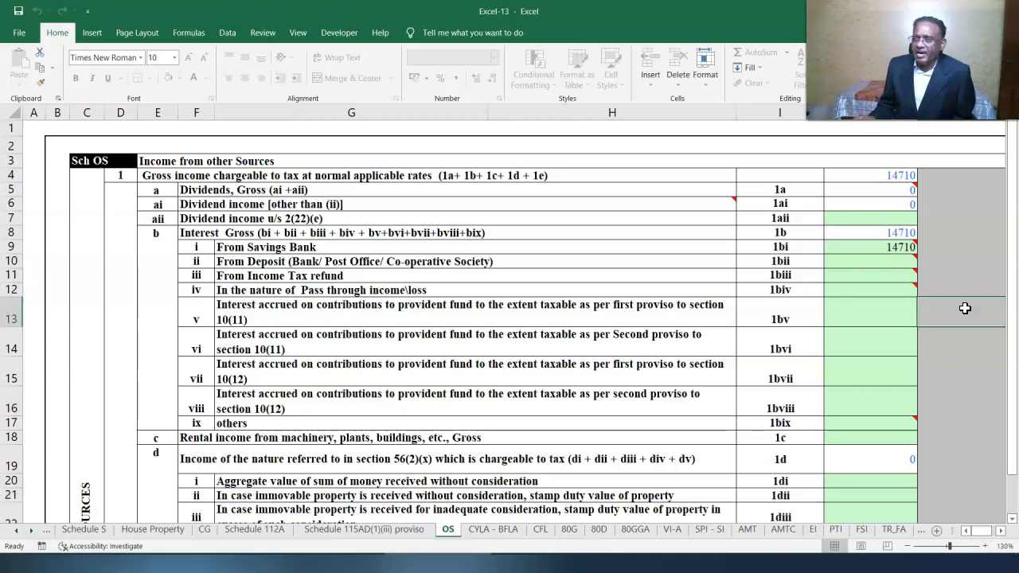
pyautogui.click(849, 423)
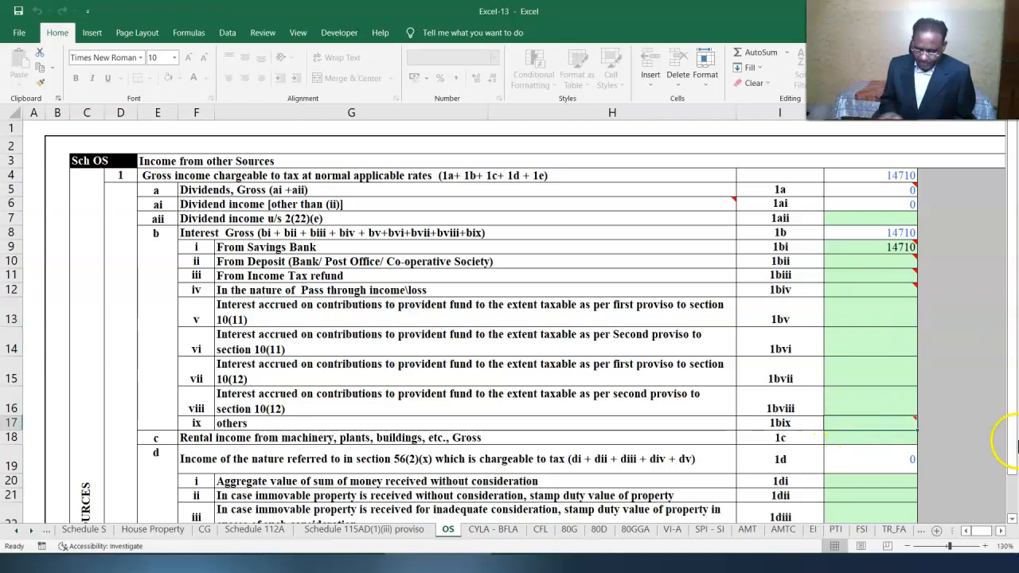
pyautogui.write('14912')
pyautogui.click(787, 397)
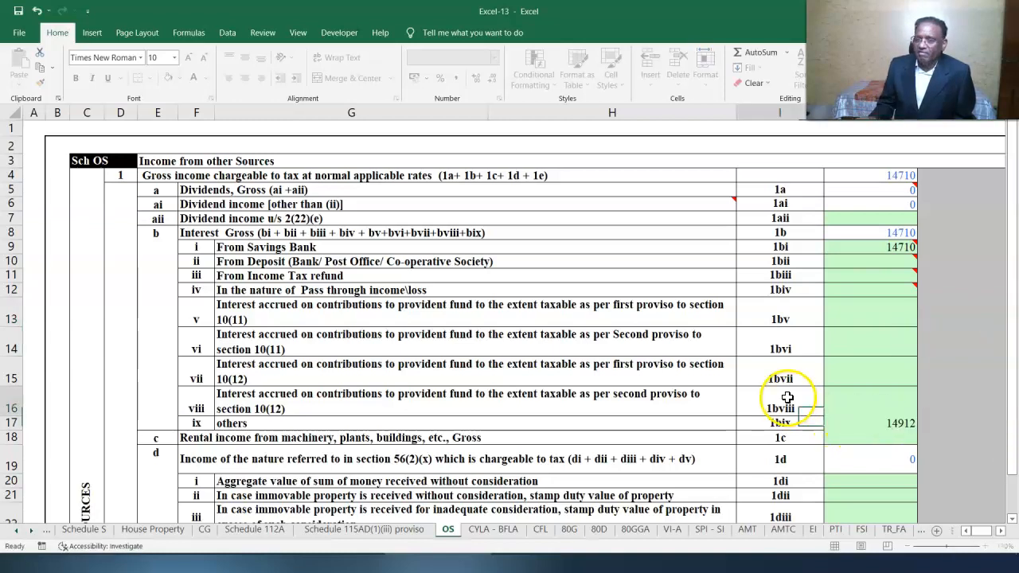
pyautogui.scroll(-2, 846, 391)
pyautogui.click(847, 391)
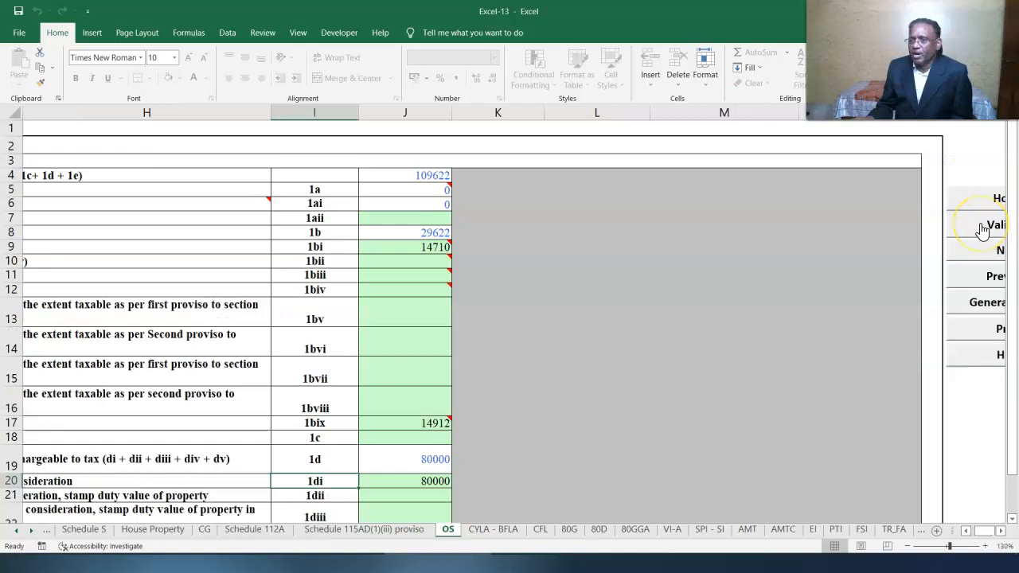
pyautogui.click(985, 226)
# - Mark 80D as Not Claiming for Self/Family and parents, and validate the 80D sheet
pyautogui.click(500, 314)
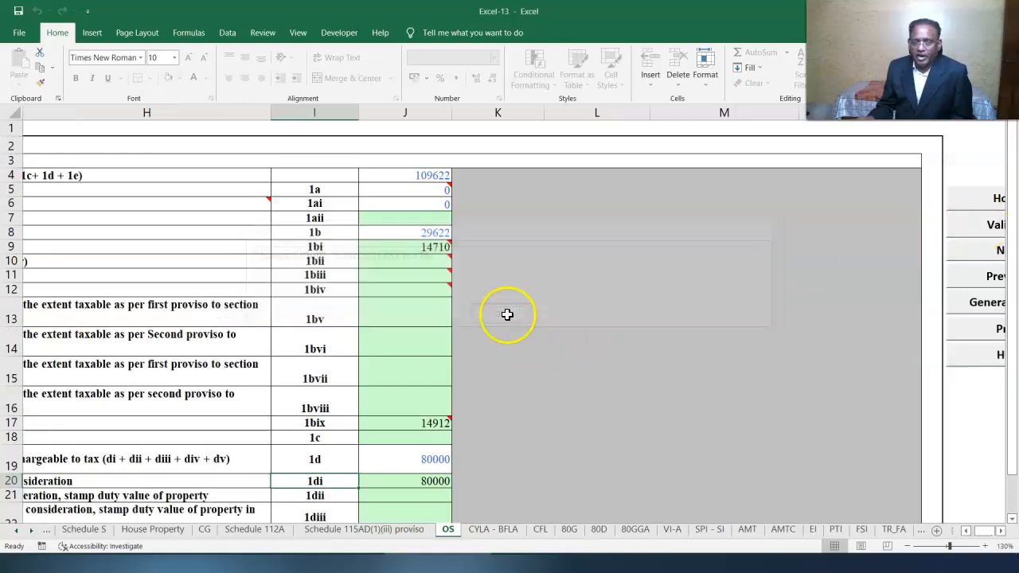
pyautogui.click(598, 529)
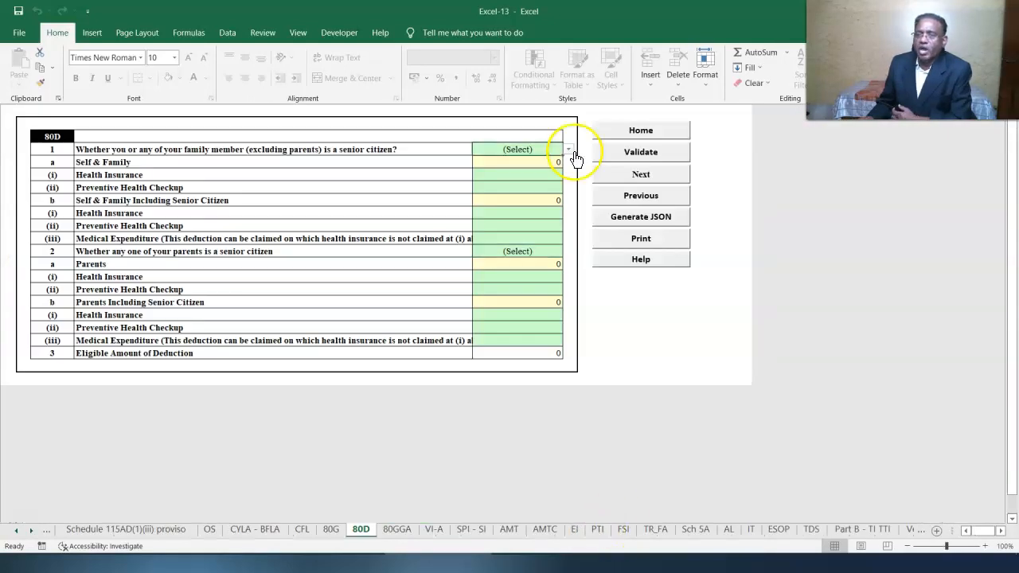
pyautogui.click(568, 151)
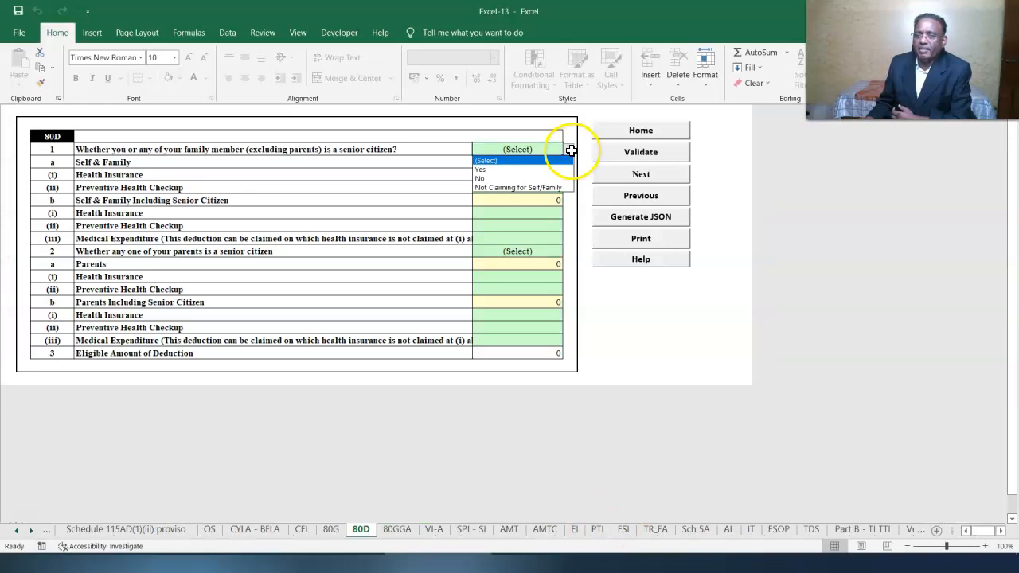
pyautogui.click(549, 188)
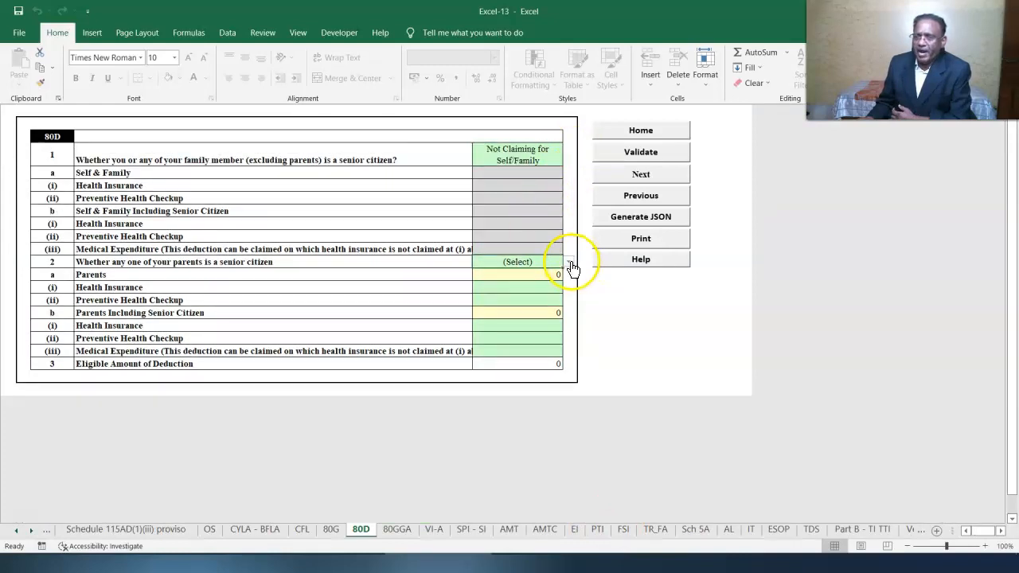
pyautogui.click(568, 262)
pyautogui.press('Escape')
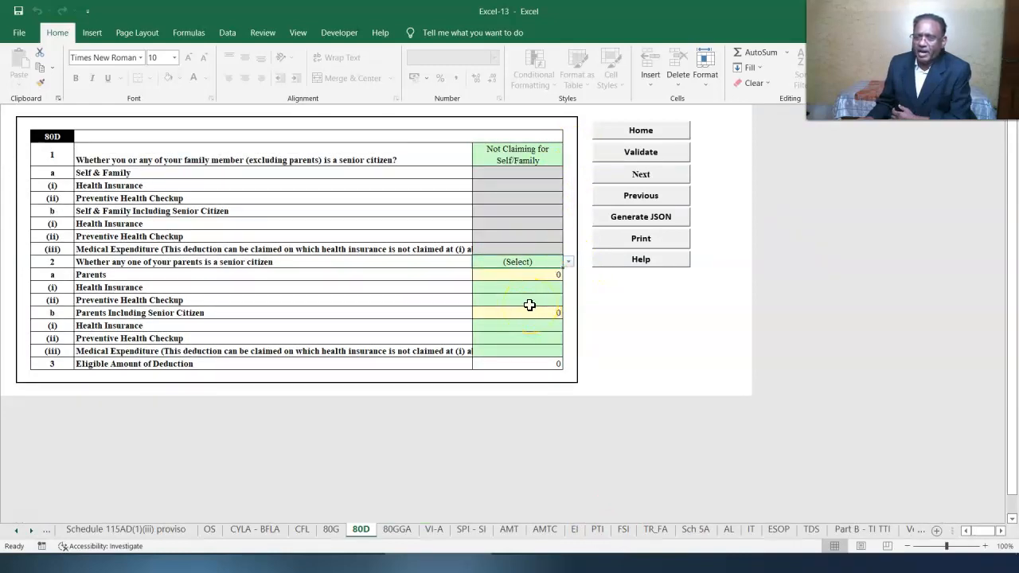
pyautogui.click(642, 153)
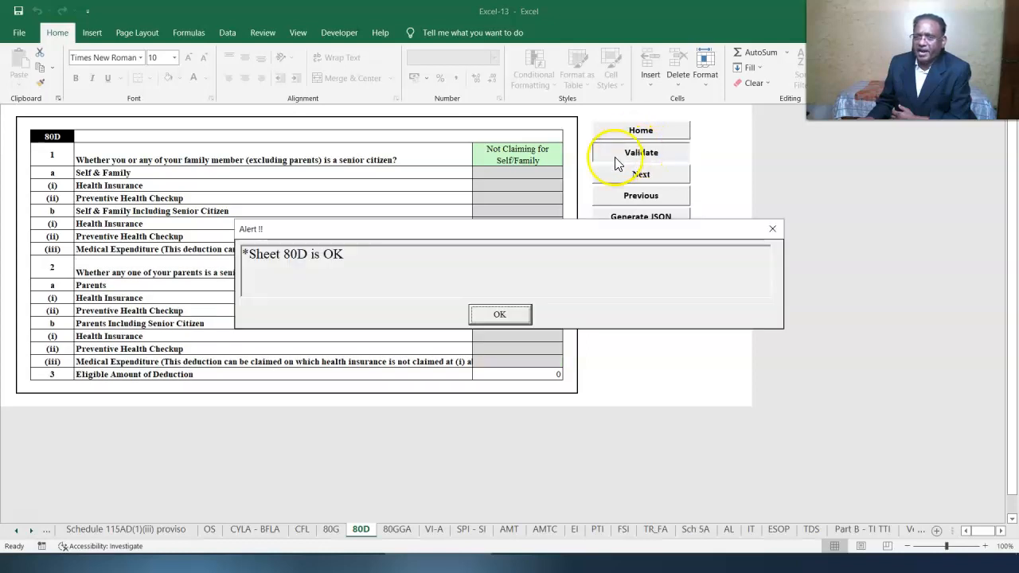
pyautogui.click(499, 314)
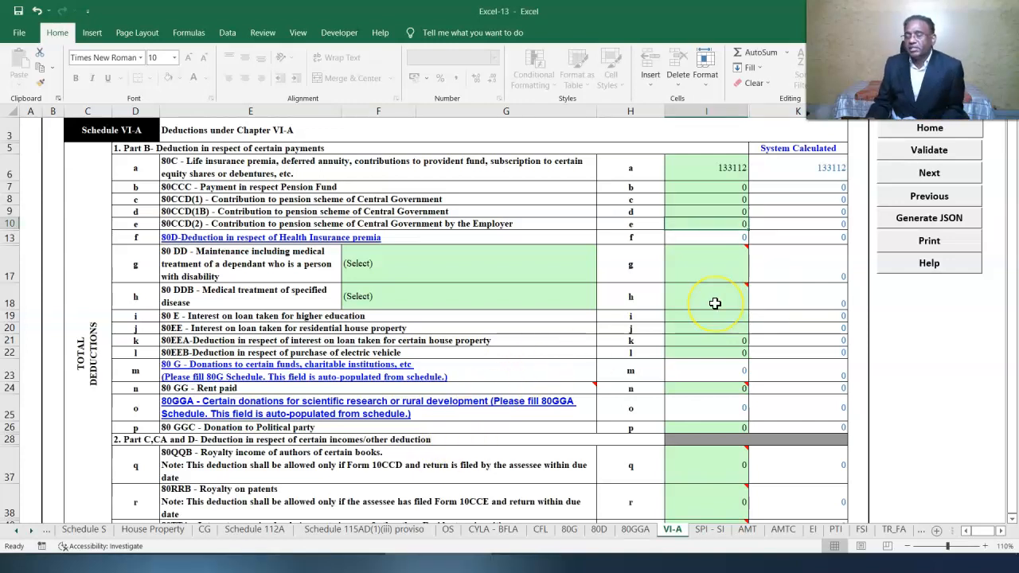
# - Claim 50000 under 80CCD(1B), 25000 under 80CCD(1) and 14710 under 80TTA in Schedule VI-A
pyautogui.click(721, 212)
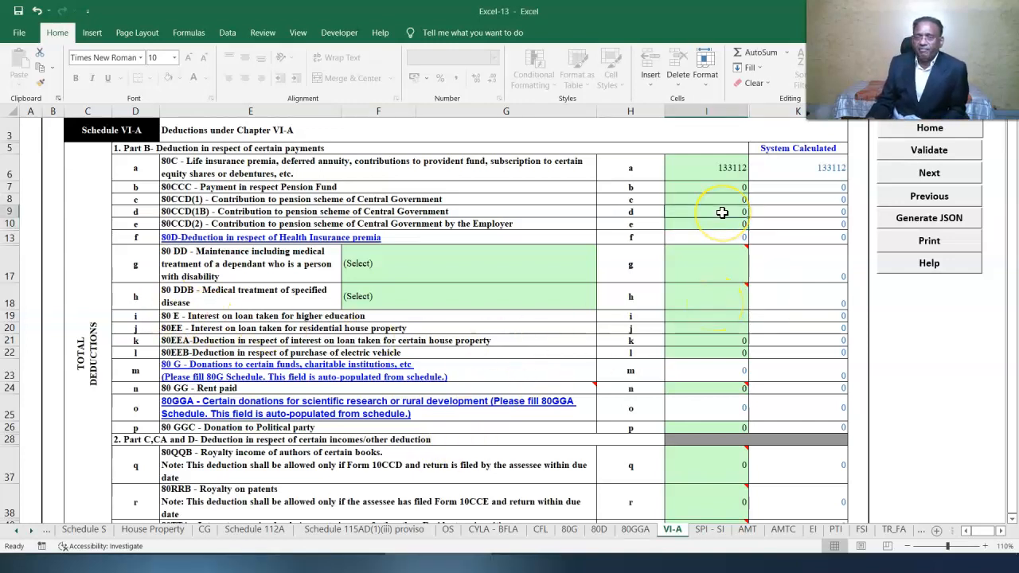
pyautogui.write('50000')
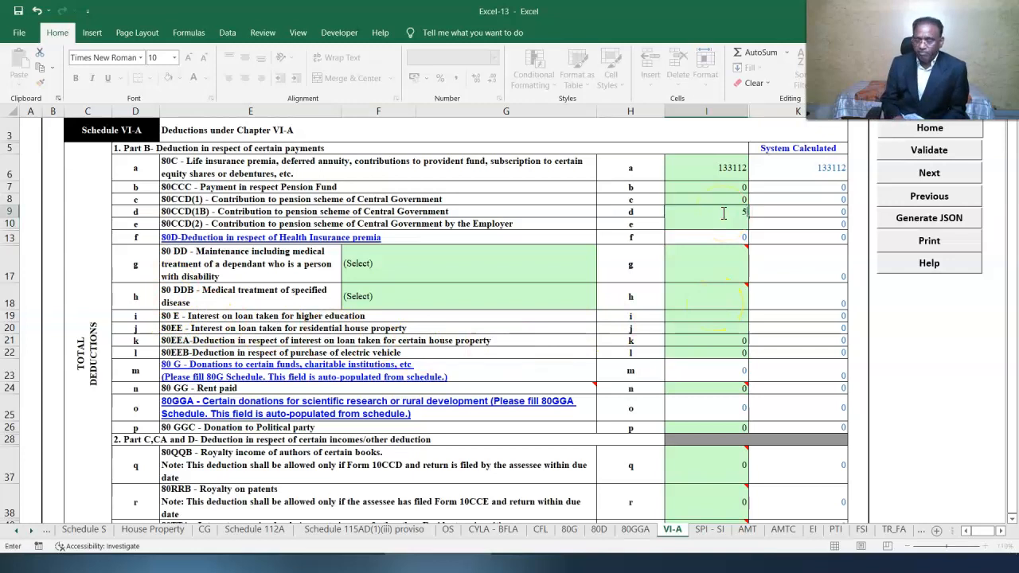
pyautogui.press('Return')
pyautogui.click(695, 198)
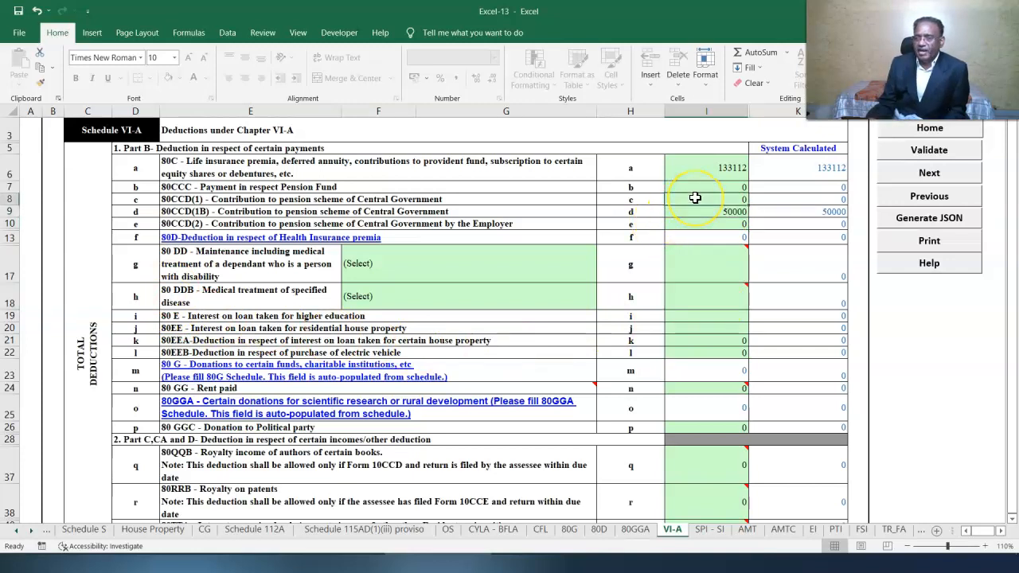
pyautogui.write('25000')
pyautogui.press('Return')
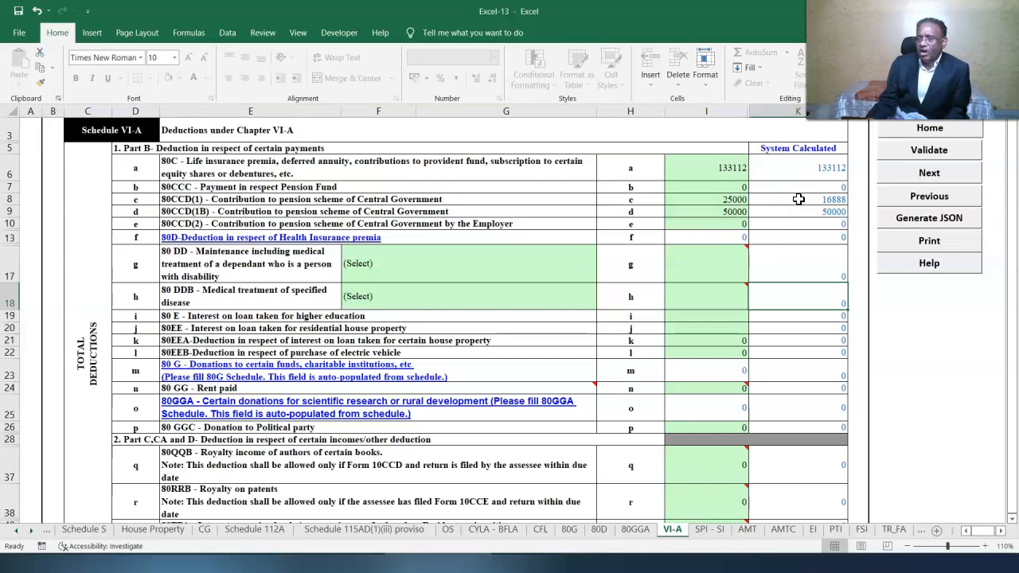
pyautogui.scroll(-1, 708, 477)
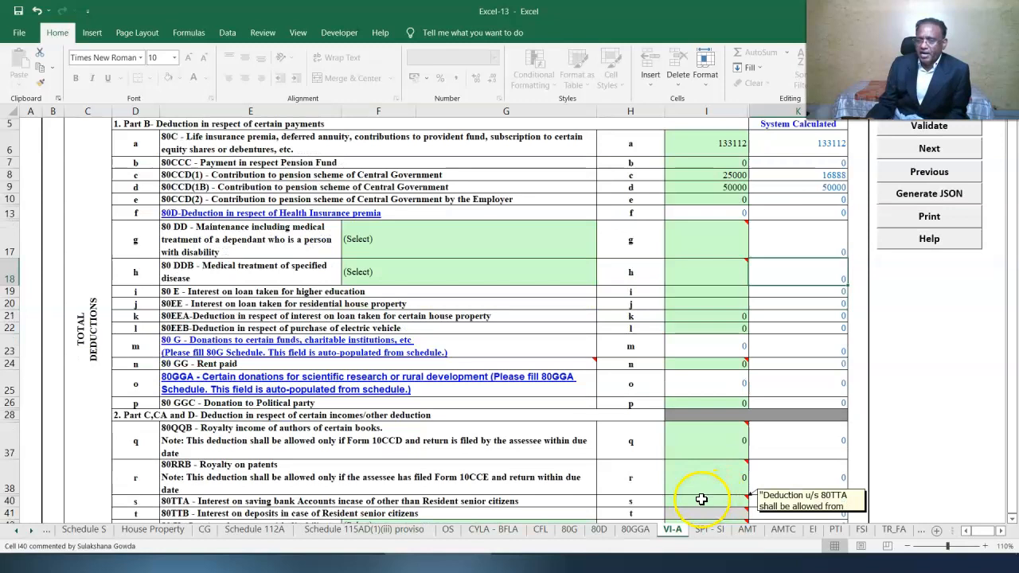
pyautogui.write('14710')
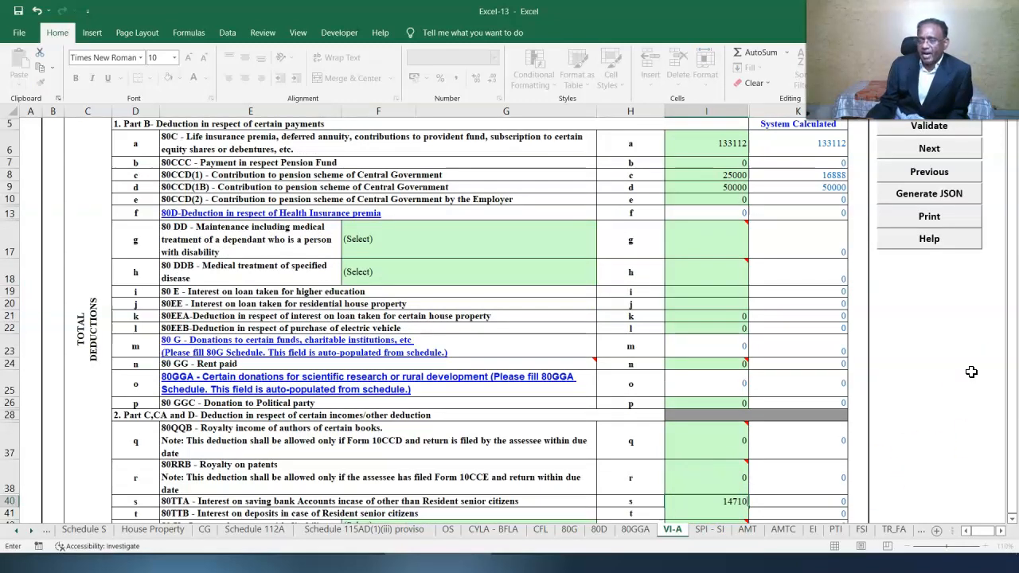
pyautogui.click(906, 125)
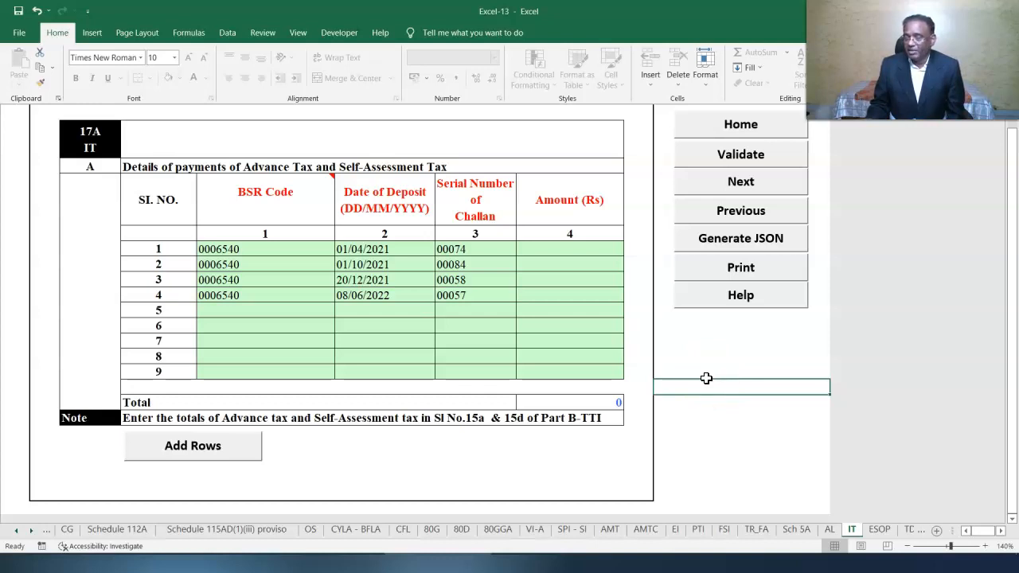
# - Enter challan amounts 20000, 30000, 40000 and 57000 on the IT sheet and validate it
pyautogui.click(570, 250)
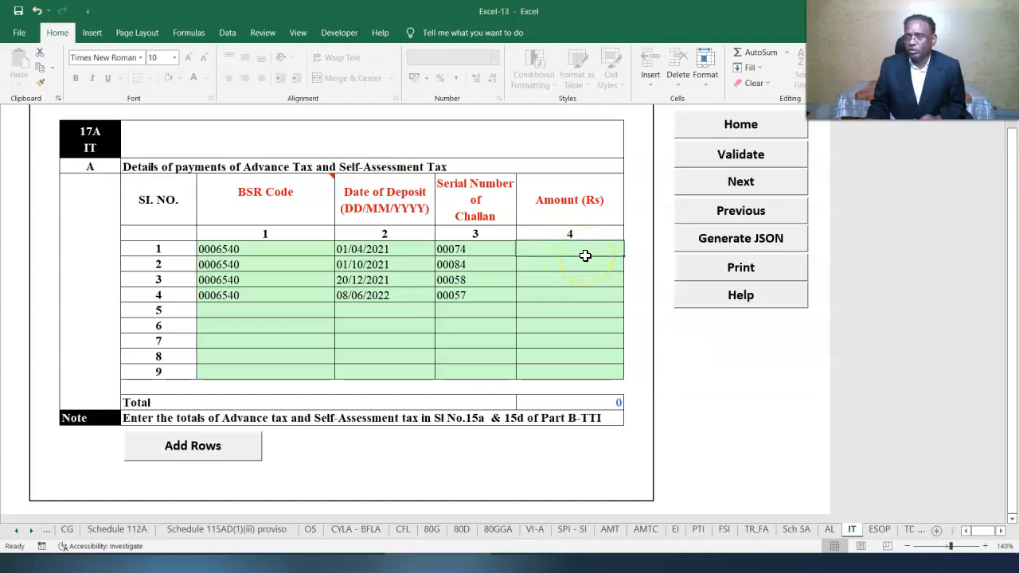
pyautogui.write('20000')
pyautogui.click(760, 340)
pyautogui.click(597, 267)
pyautogui.write('30000')
pyautogui.click(582, 280)
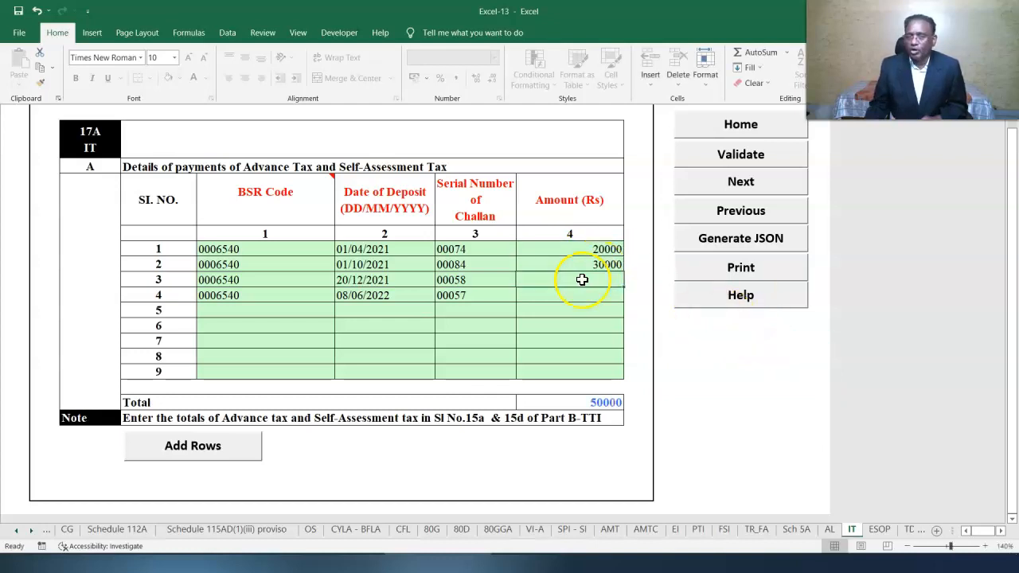
pyautogui.write('40000')
pyautogui.click(585, 296)
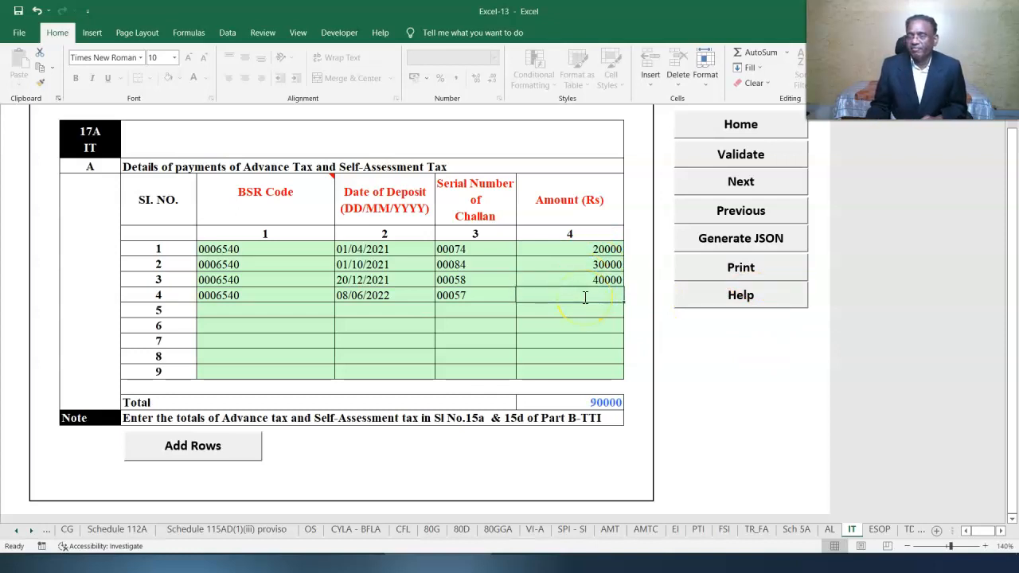
pyautogui.write('57000')
pyautogui.press('Return')
pyautogui.click(740, 154)
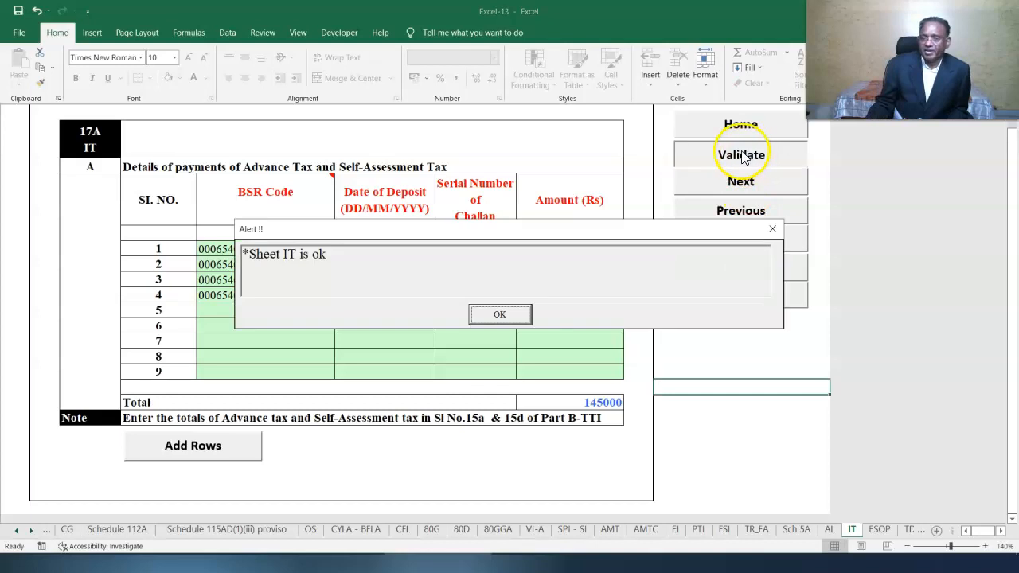
pyautogui.click(493, 311)
pyautogui.click(902, 530)
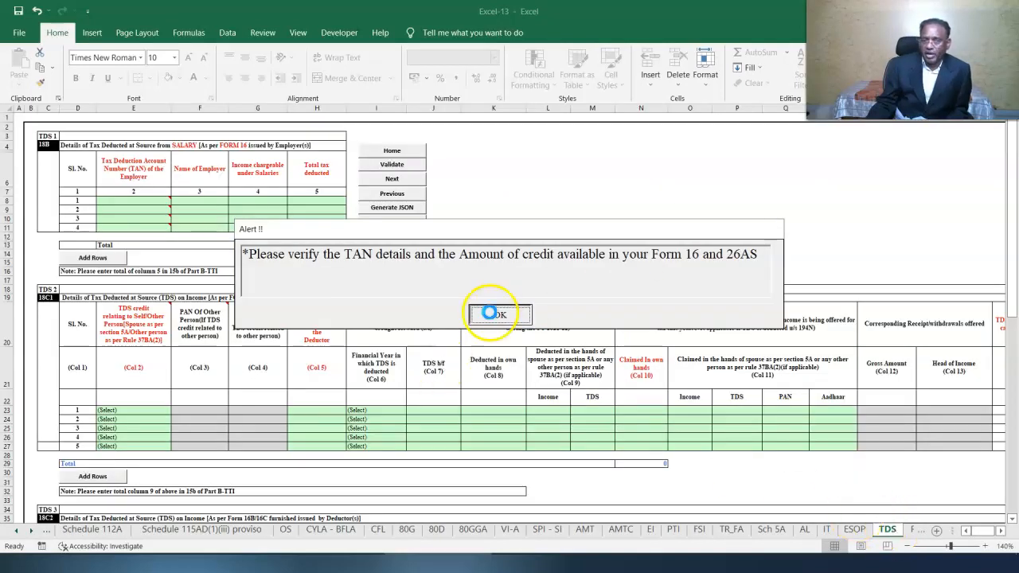
# - Claim a Self TDS credit with 300000 in Col 8 and 30000 in Col 10
pyautogui.click(487, 311)
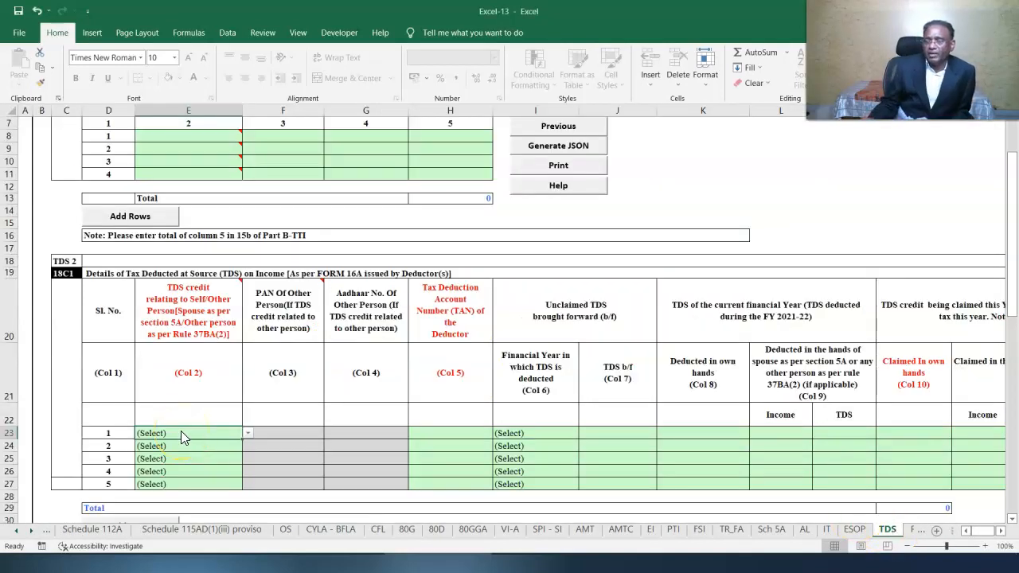
pyautogui.click(248, 433)
pyautogui.click(150, 453)
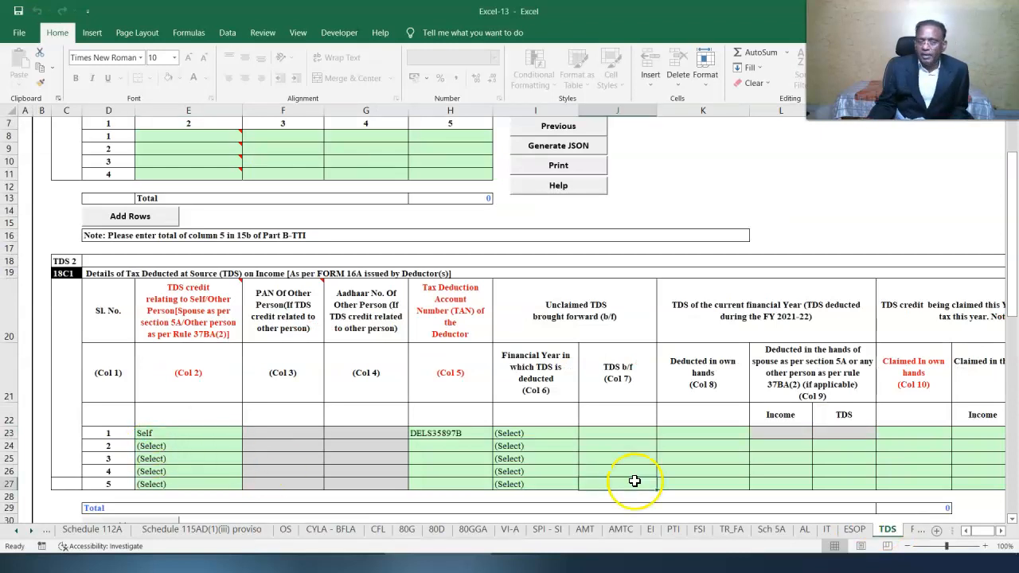
pyautogui.click(682, 433)
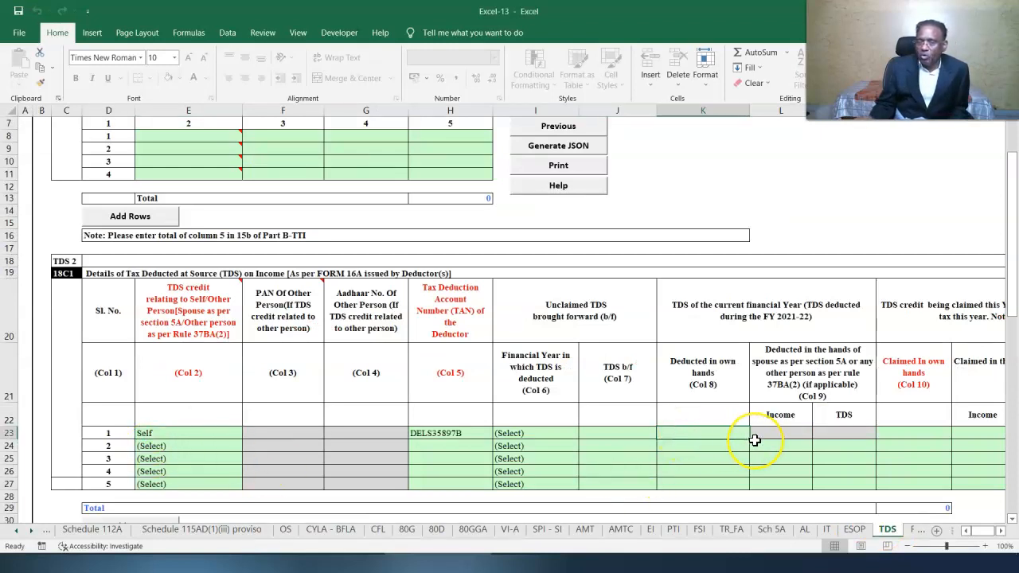
pyautogui.write('300000')
pyautogui.click(893, 433)
pyautogui.write('30000')
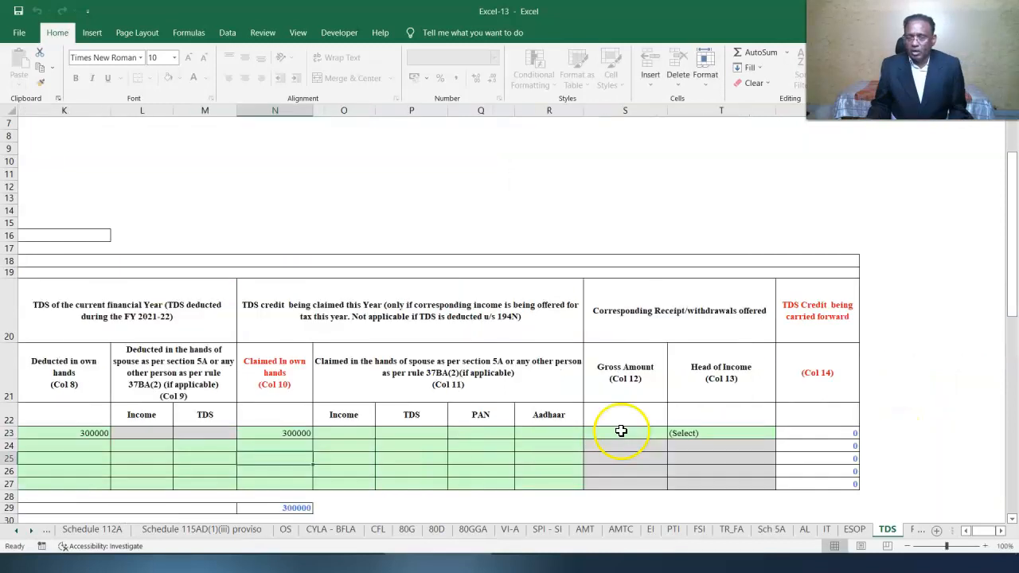
# - Enter 3000000 gross amount under House Property as head of income and validate the TDS sheet
pyautogui.click(621, 432)
pyautogui.write('3000000')
pyautogui.click(768, 435)
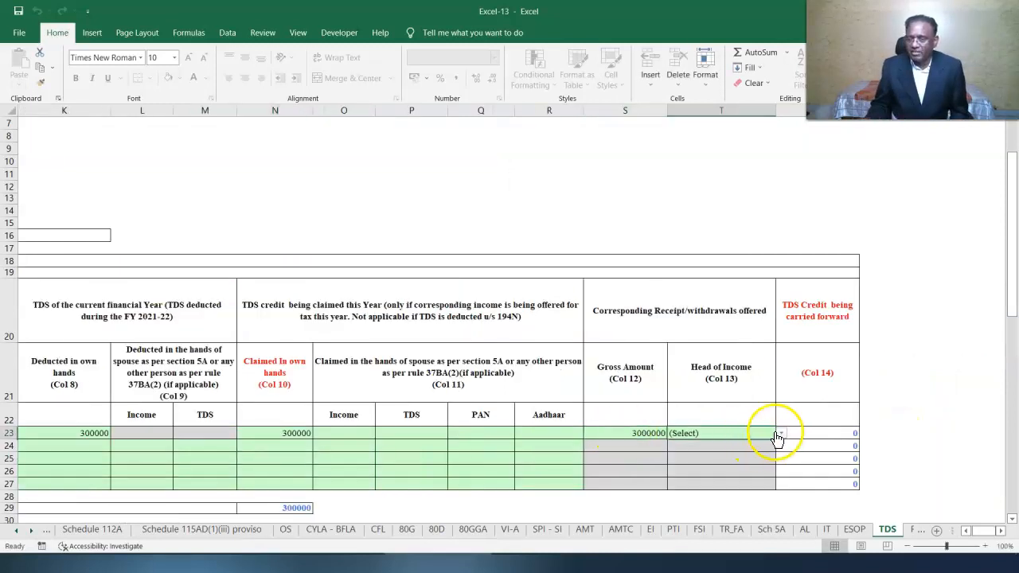
pyautogui.click(782, 434)
pyautogui.click(728, 459)
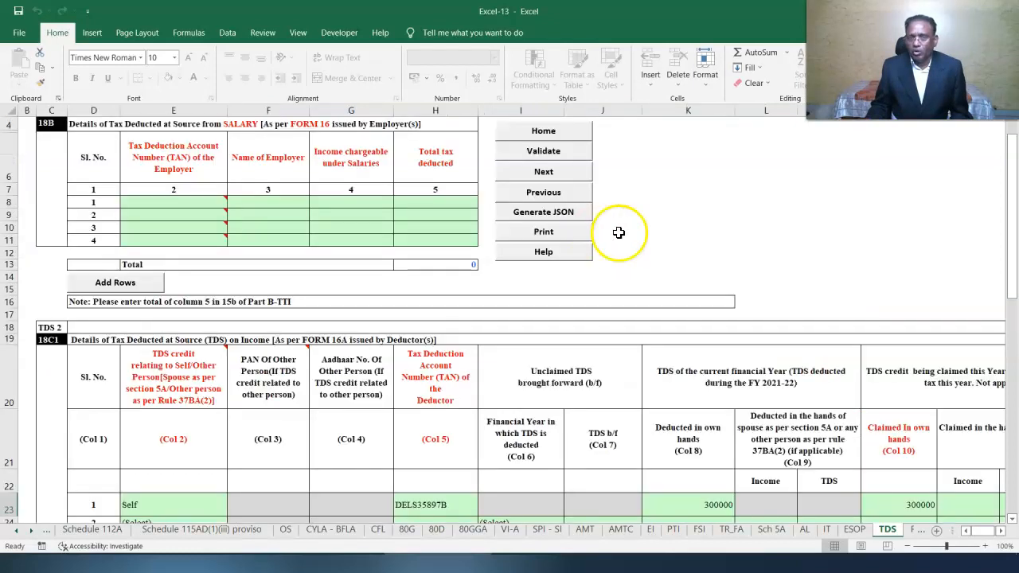
pyautogui.click(558, 151)
pyautogui.click(499, 313)
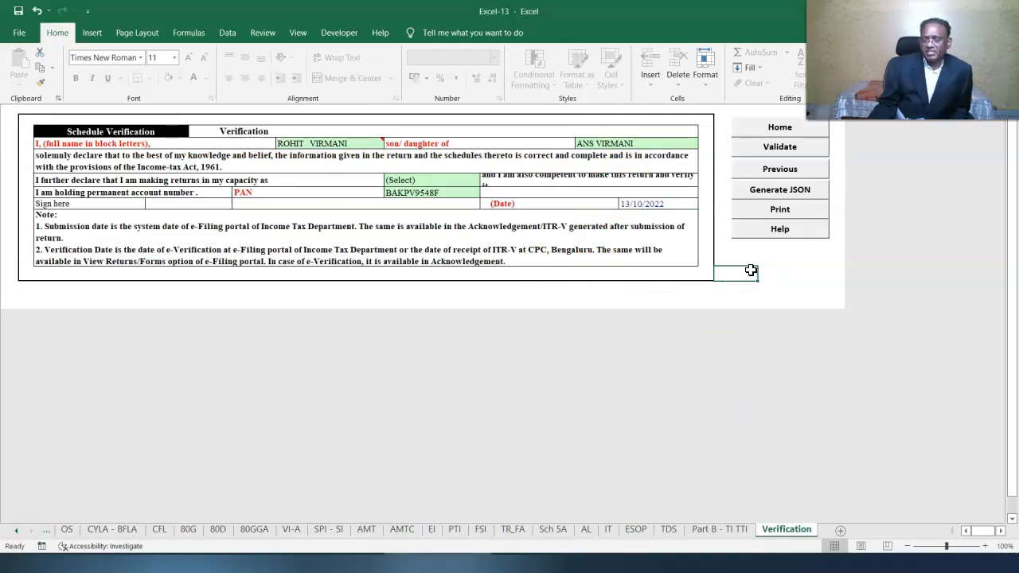
# - Declare the return filed in the capacity of Self and validate the Verification sheet
pyautogui.click(392, 183)
pyautogui.click(486, 181)
pyautogui.click(450, 204)
pyautogui.click(766, 149)
pyautogui.click(498, 316)
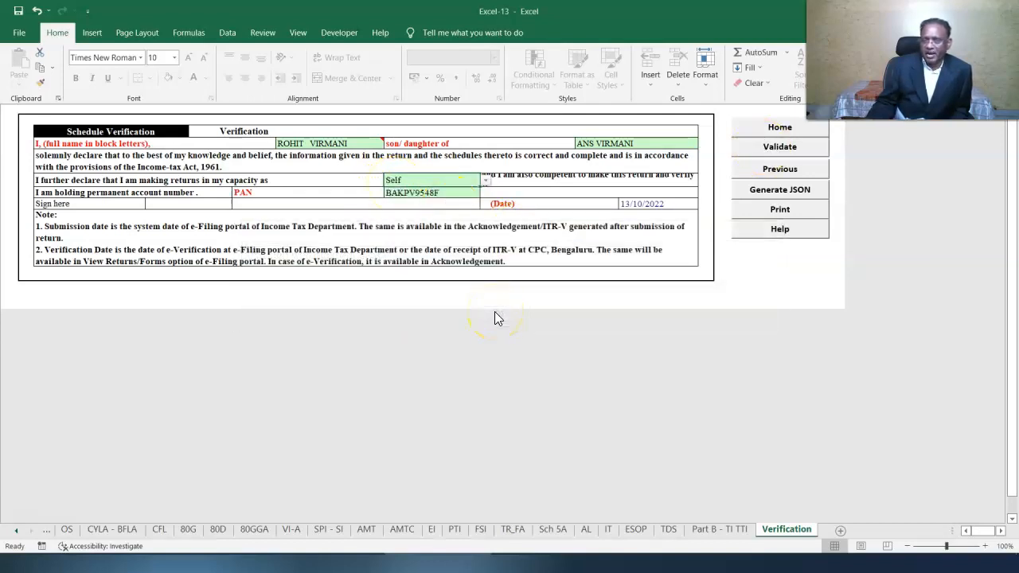
pyautogui.click(732, 532)
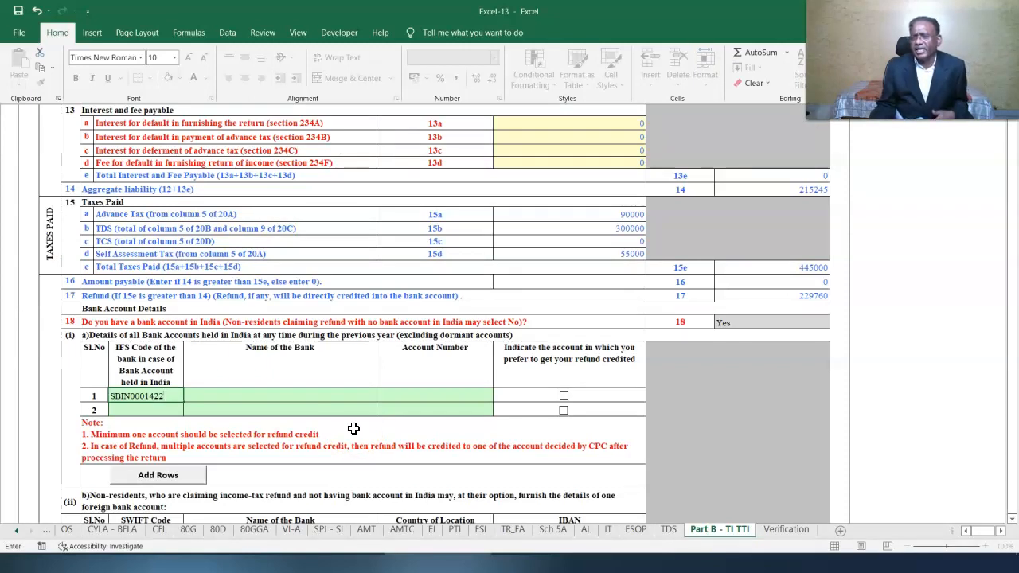
# - Enter the first bank account number, select it for refunds, and add second account IFS code SCBL0036072
pyautogui.click(425, 396)
pyautogui.click(493, 448)
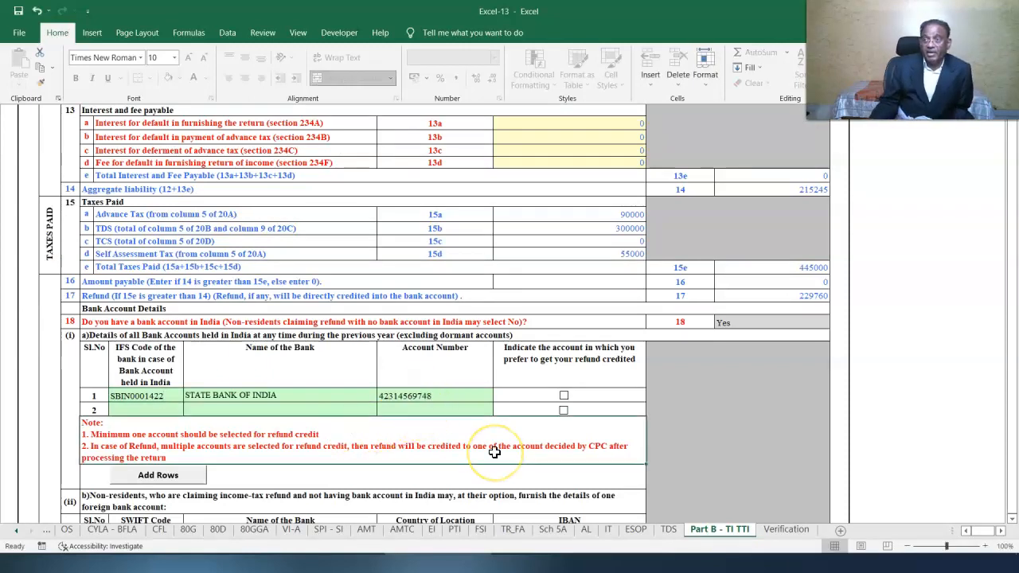
pyautogui.click(564, 395)
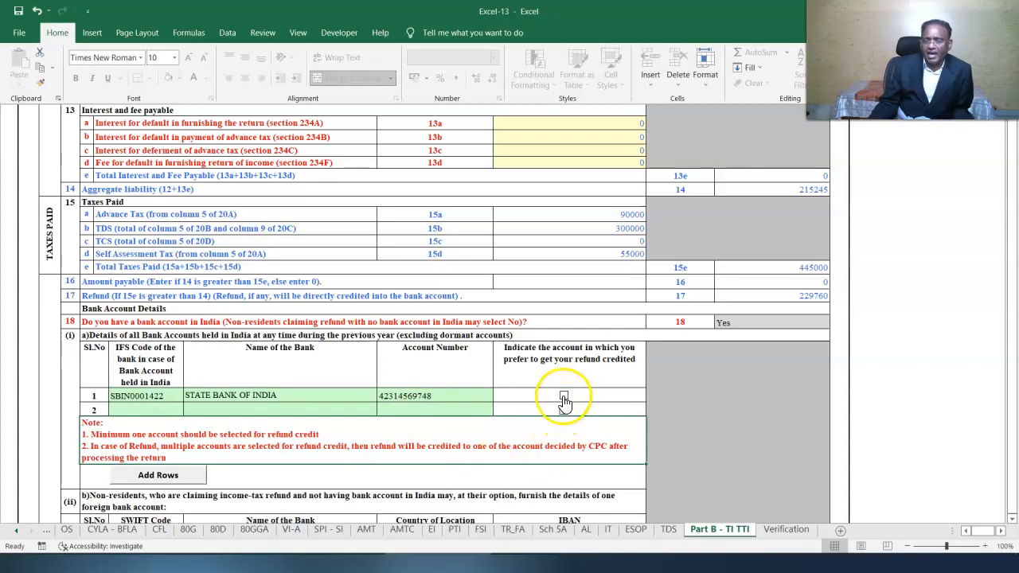
pyautogui.click(137, 410)
pyautogui.write('SCBL0036072')
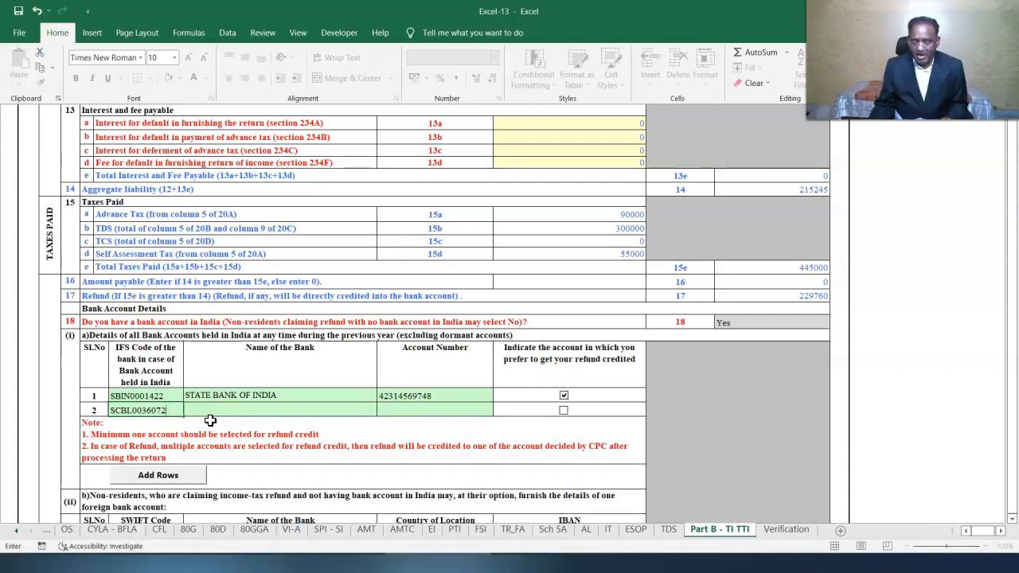
pyautogui.click(353, 418)
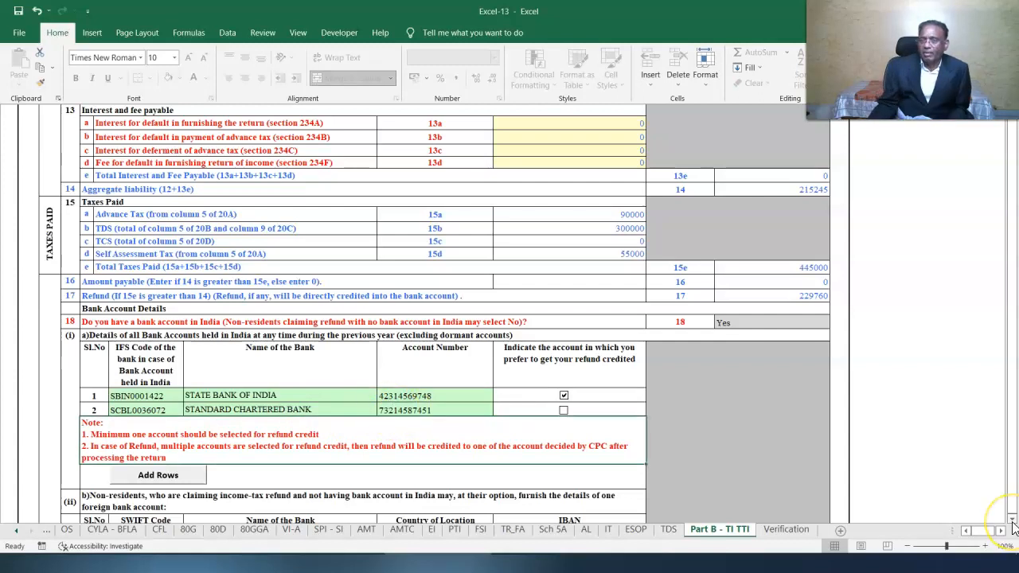
# - Answer No to question 19 about foreign assets or income
pyautogui.scroll(-3, 1003, 521)
pyautogui.click(773, 466)
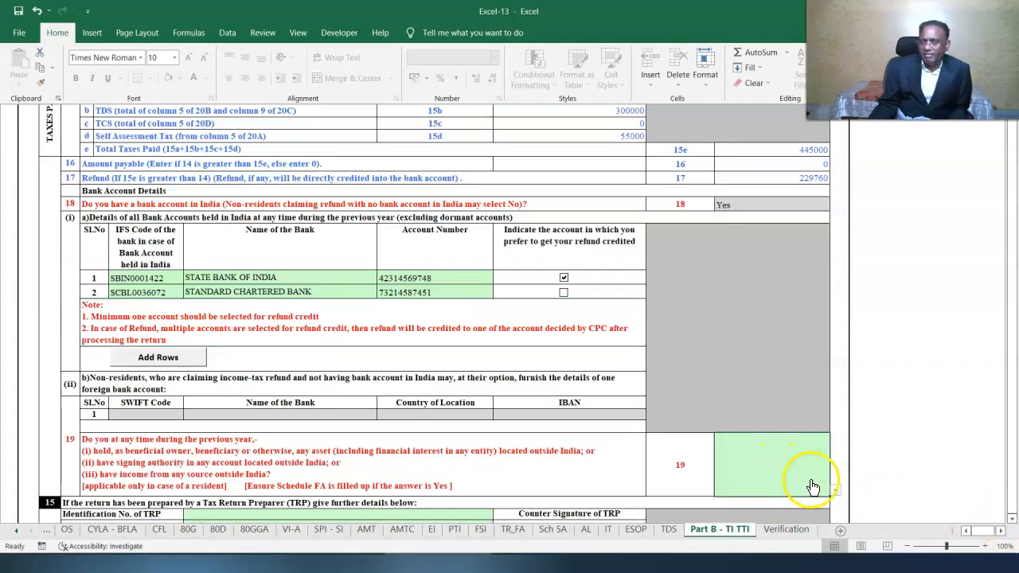
pyautogui.click(836, 490)
pyautogui.click(760, 518)
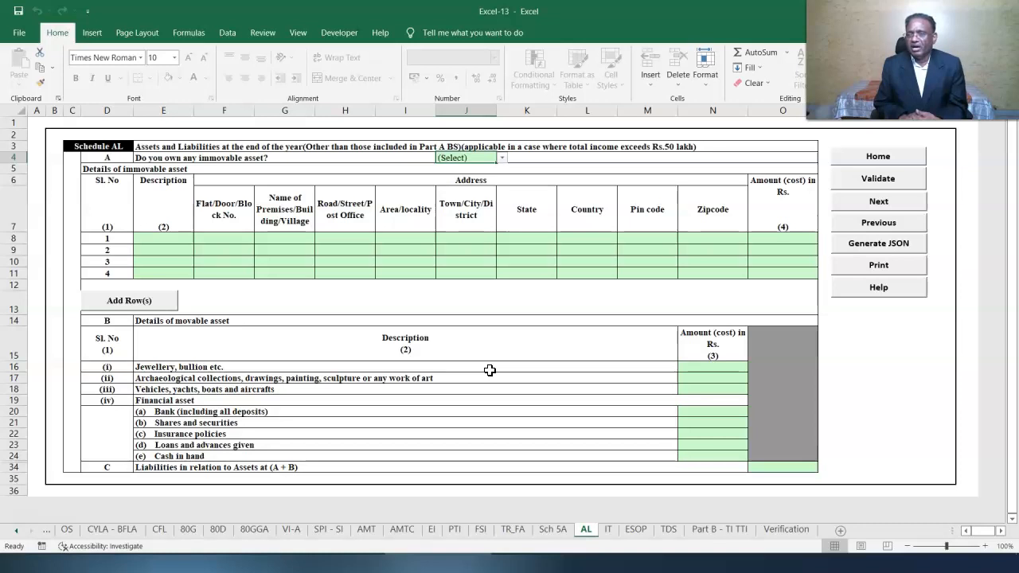
# - Mark immovable assets as owned (J4 = Yes) and enter the second property's cost of 2451000
pyautogui.click(503, 158)
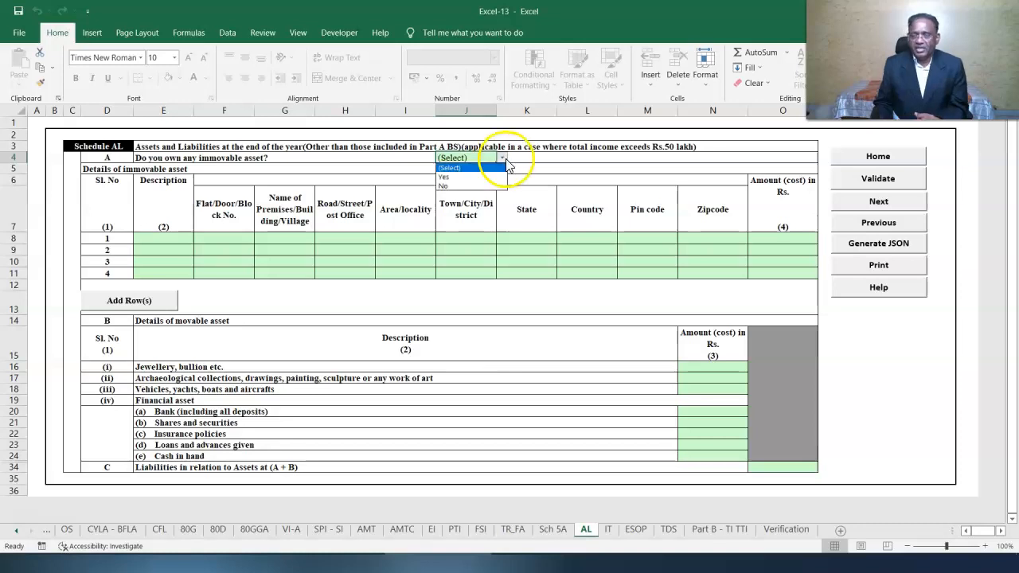
pyautogui.click(486, 175)
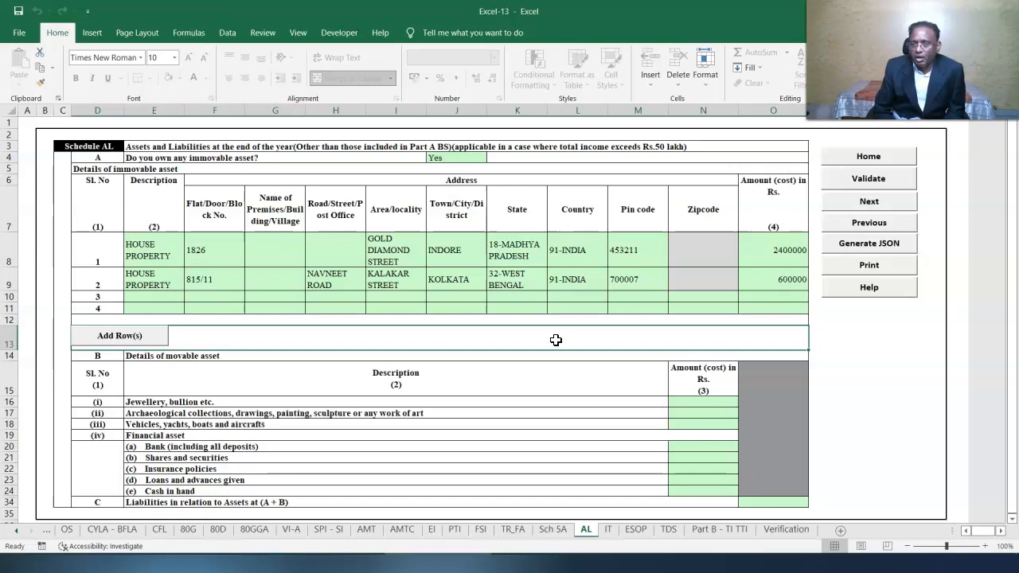
pyautogui.click(904, 350)
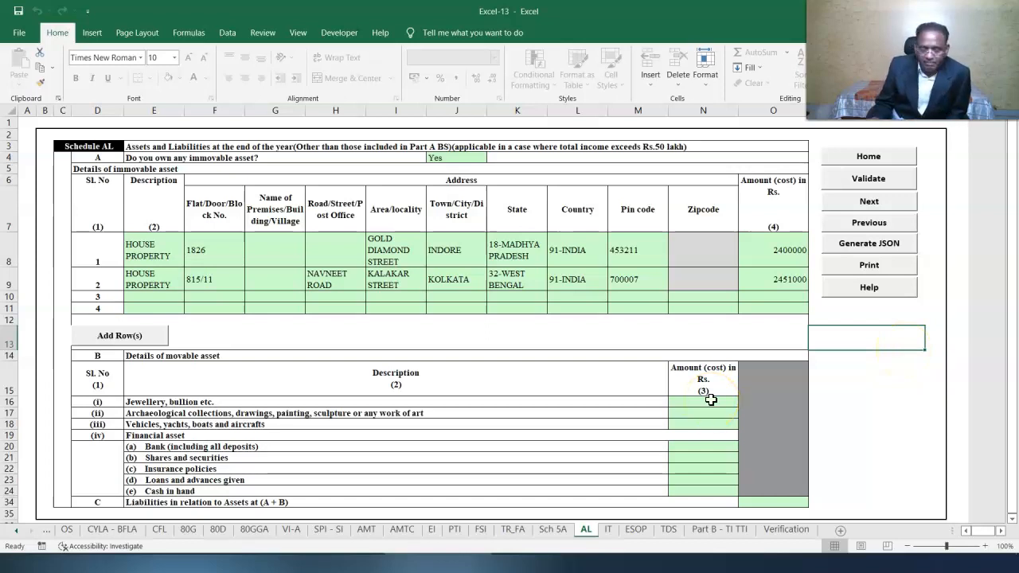
# - Enter the movable assets: bank deposits 18000, vehicles 2900000 and cash in hand 49500
pyautogui.click(720, 447)
pyautogui.write('18000')
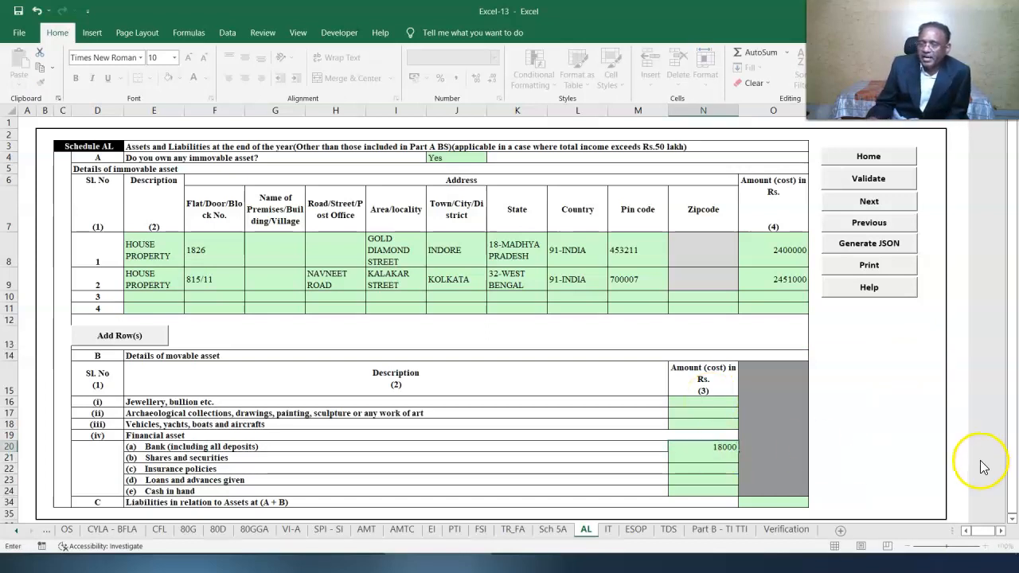
pyautogui.click(864, 423)
pyautogui.click(704, 491)
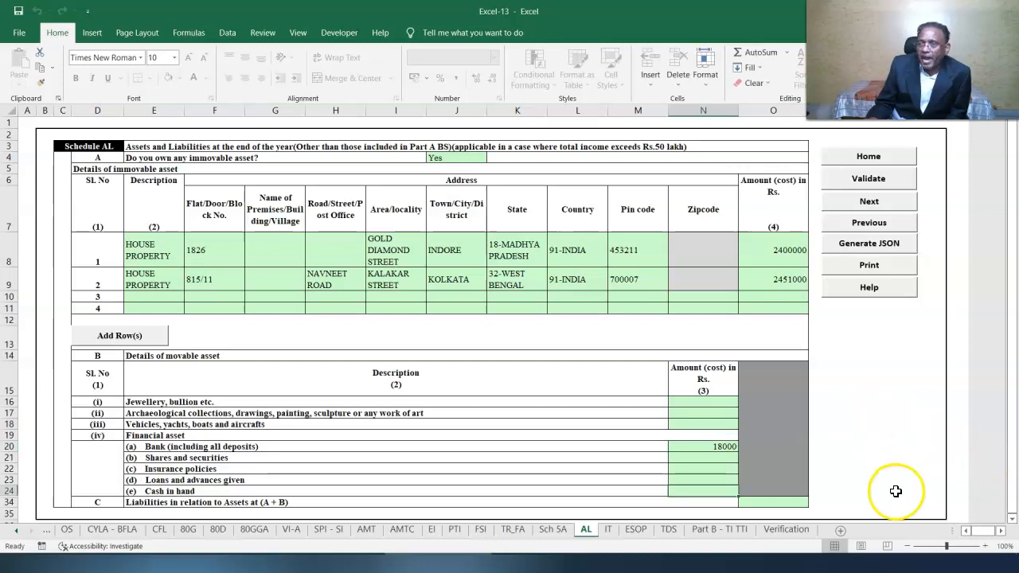
pyautogui.click(818, 443)
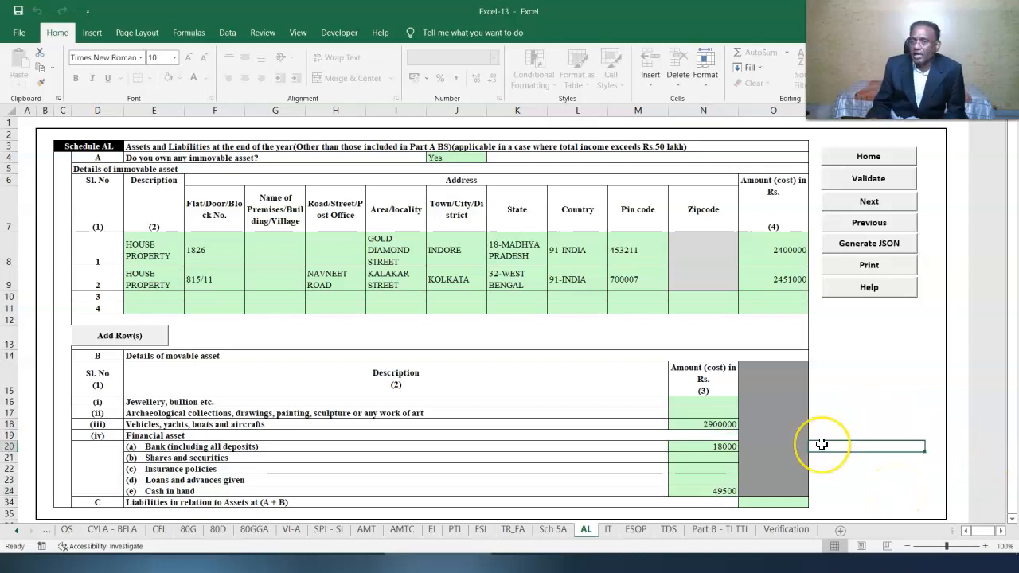
pyautogui.click(816, 438)
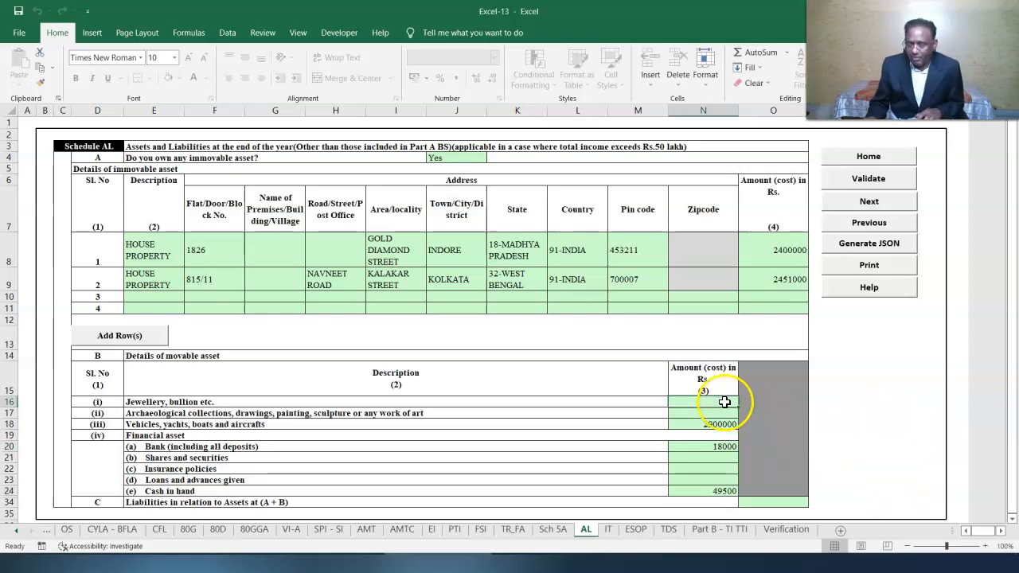
# - Validate Schedule AL, then recalculate tax on the Part B - TI TTI sheet
pyautogui.click(875, 180)
pyautogui.click(499, 313)
pyautogui.click(734, 529)
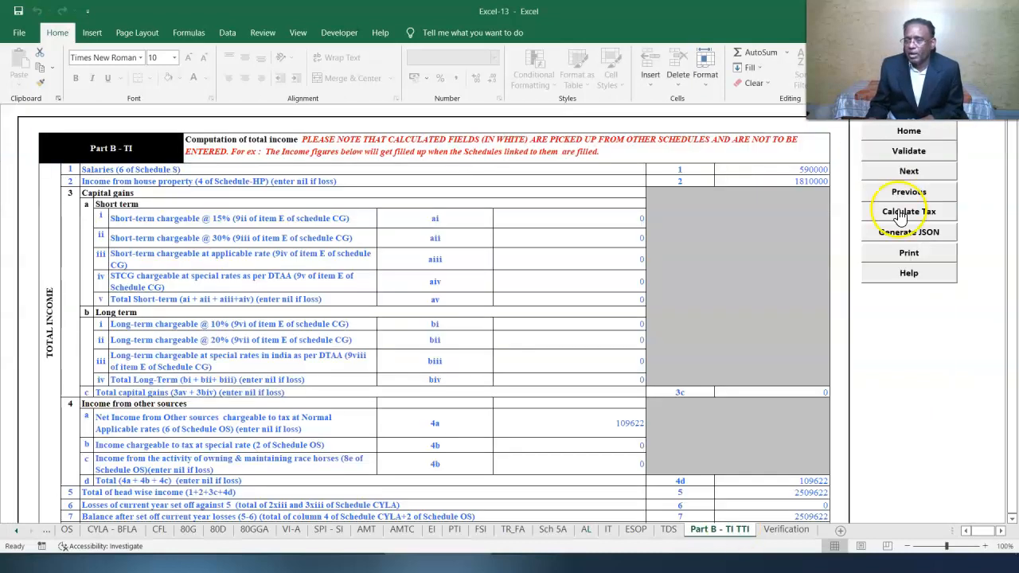
pyautogui.click(901, 215)
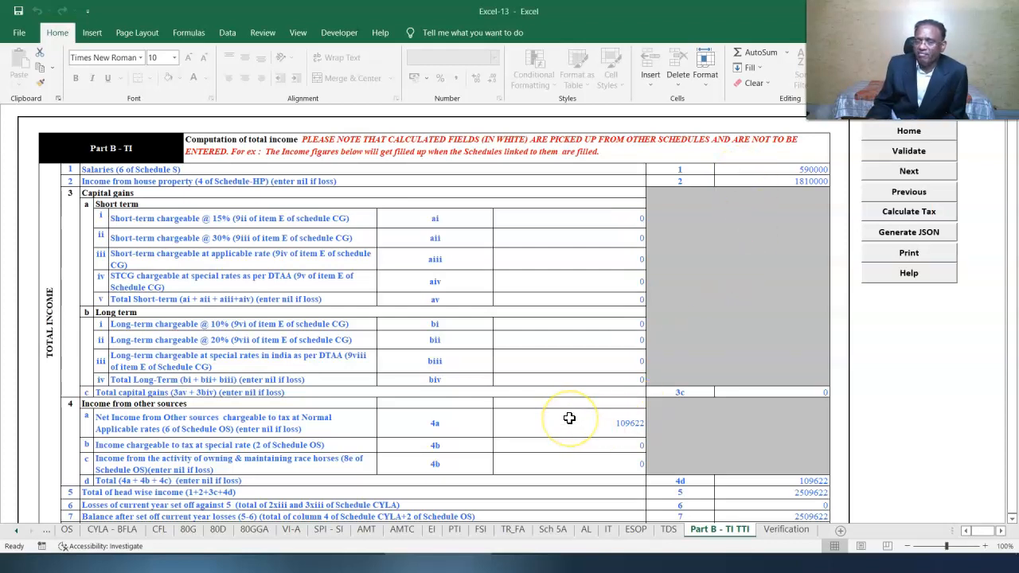
# - Scroll Part B-TTI down to show interest 22776, taxes paid 445000 and 100260 payable
pyautogui.scroll(-5, 999, 507)
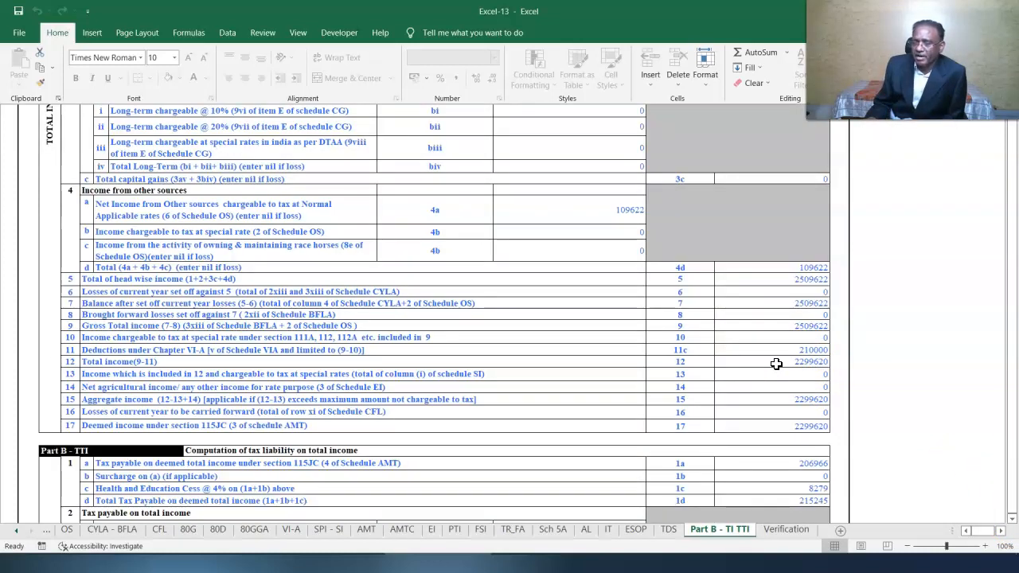
pyautogui.scroll(-5, 776, 364)
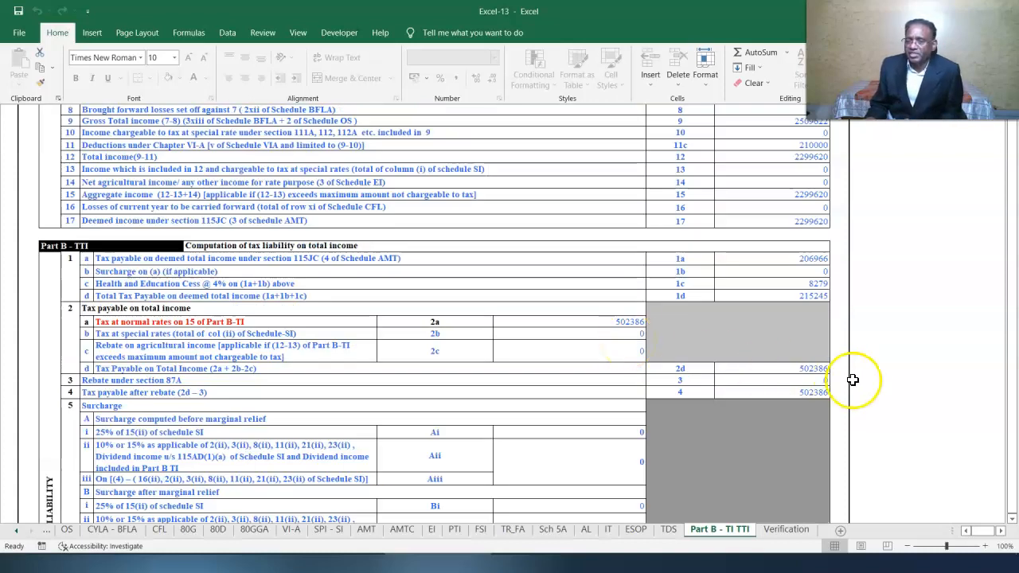
pyautogui.click(1010, 519)
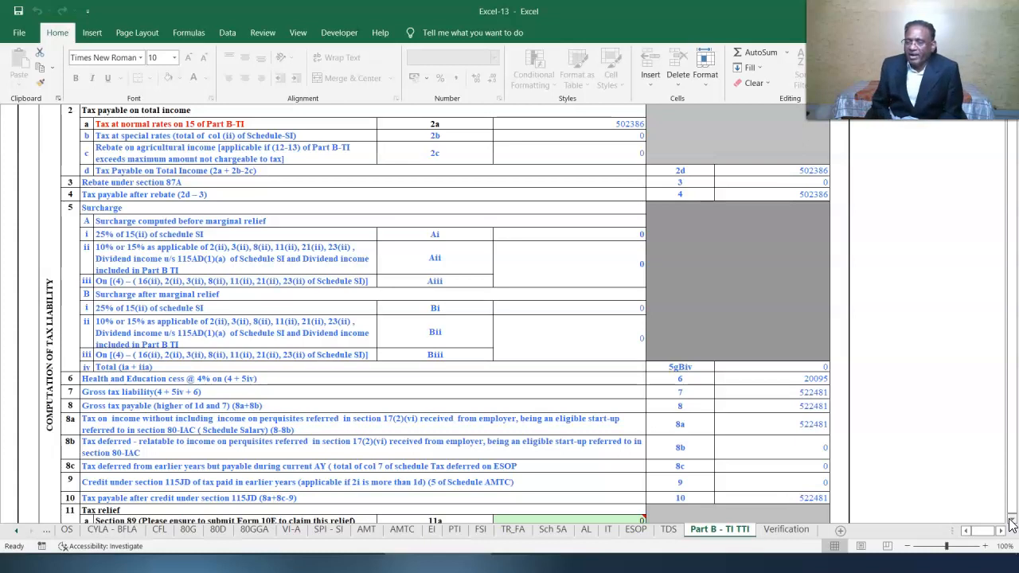
pyautogui.click(1010, 522)
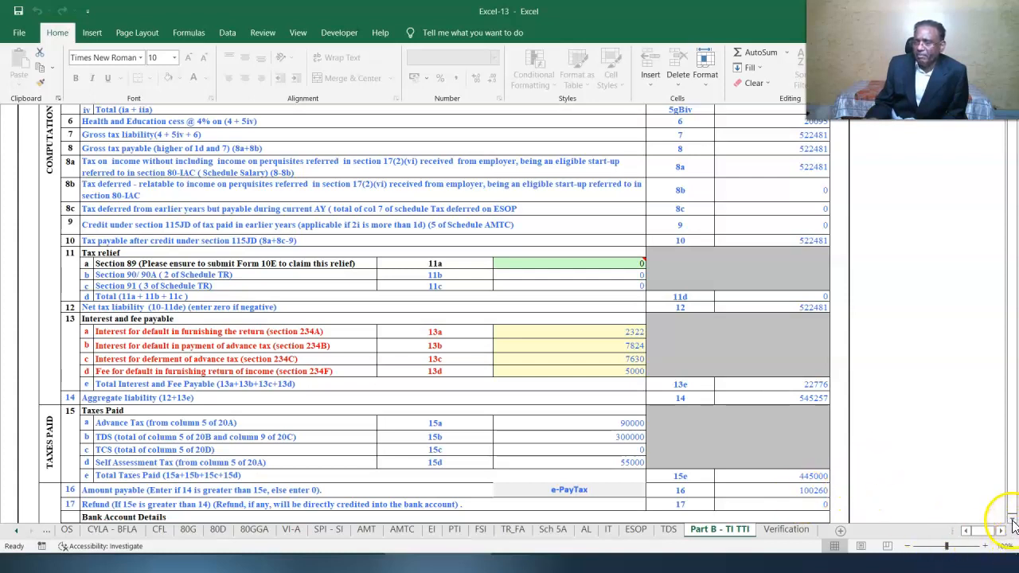
pyautogui.scroll(-1, 1004, 518)
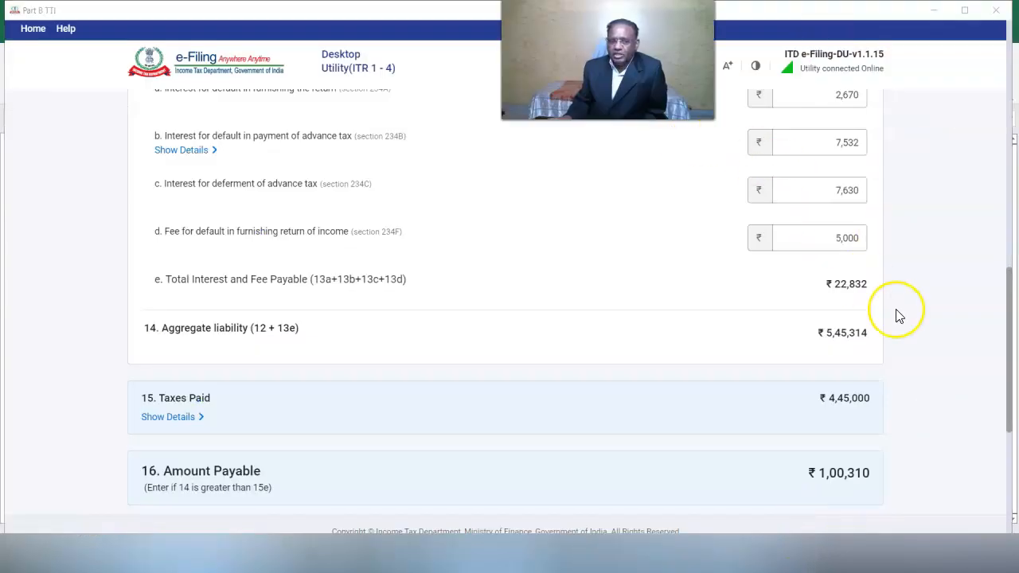
pyautogui.moveTo(1010, 305); pyautogui.dragTo(1007, 269)
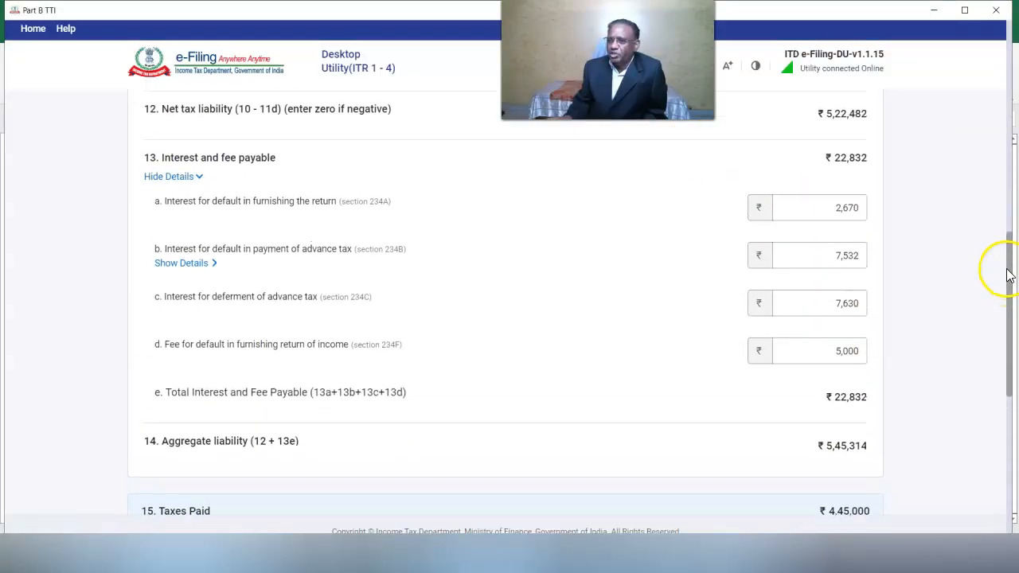
pyautogui.click(846, 216)
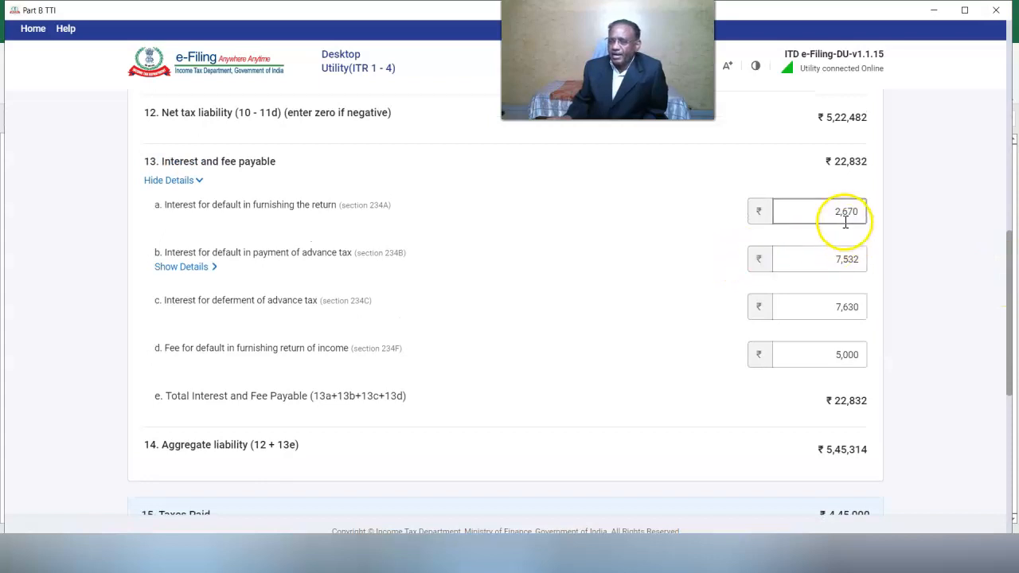
pyautogui.click(842, 284)
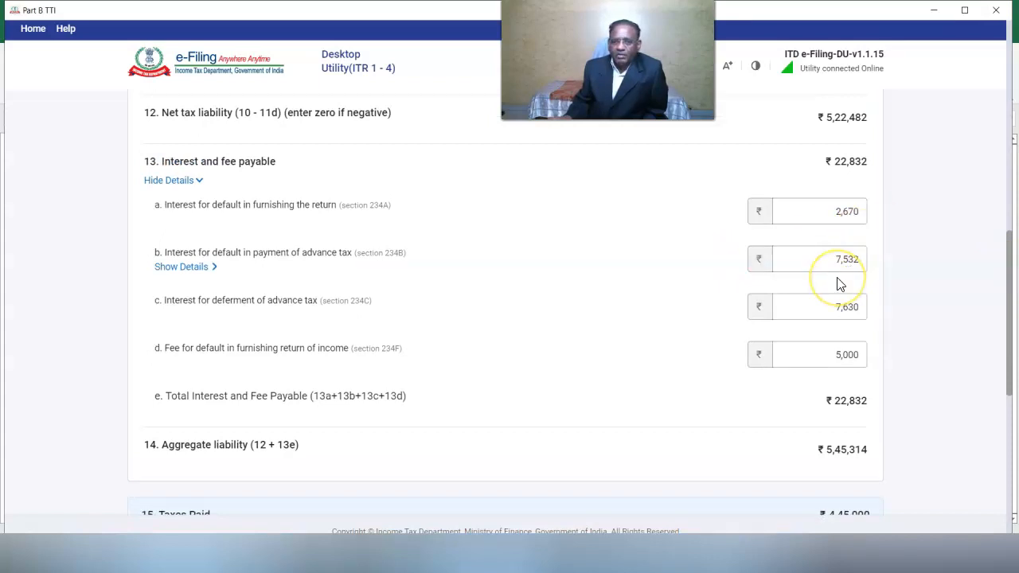
pyautogui.click(841, 311)
pyautogui.click(841, 355)
pyautogui.click(899, 369)
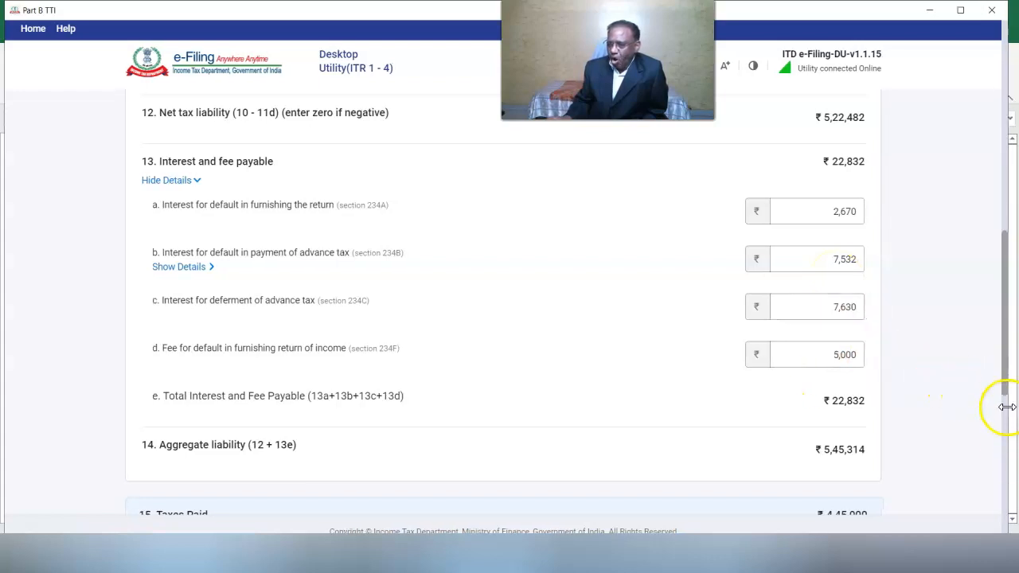
pyautogui.scroll(-2, 1001, 428)
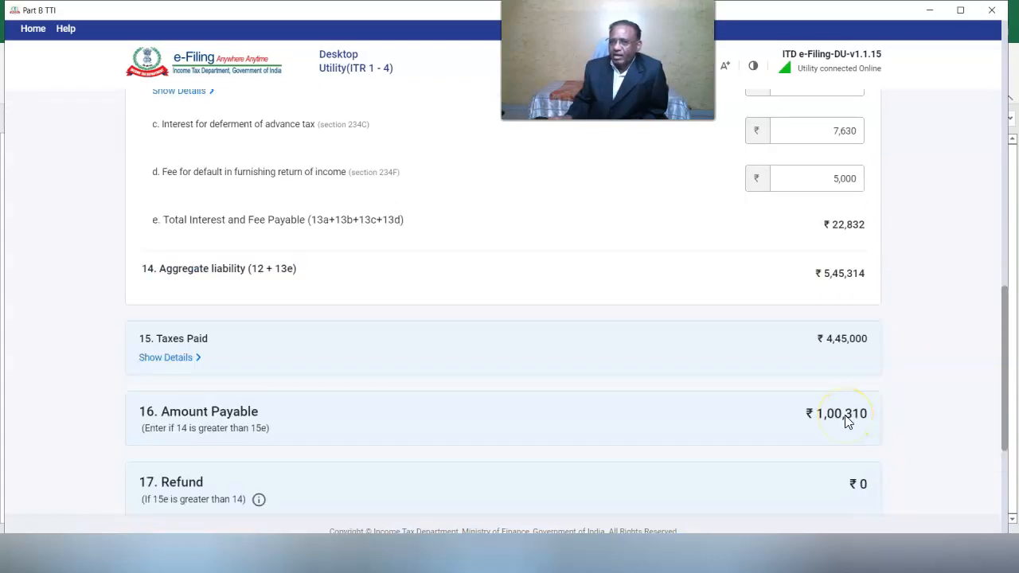
# - In the 14 Cases_Tax Cals workbook, check the 234B interest total in H90 and the 234A rows
pyautogui.click(564, 553)
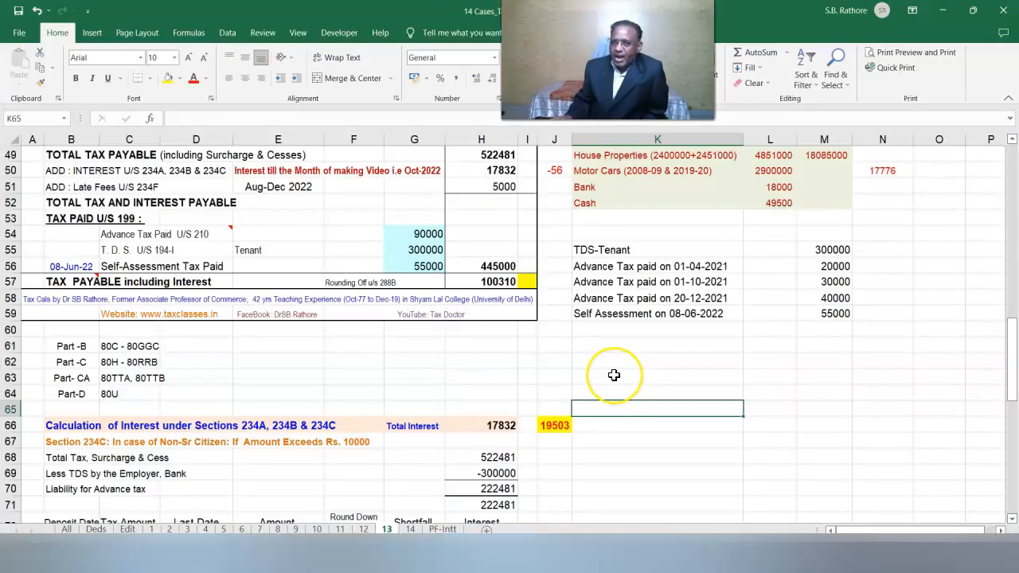
pyautogui.scroll(4, 613, 375)
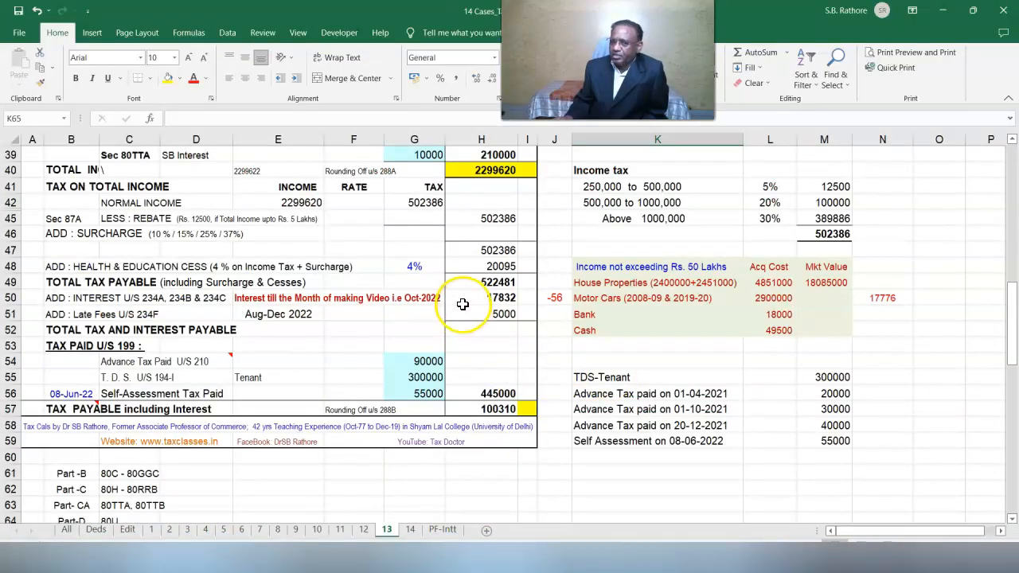
pyautogui.scroll(-11, 477, 287)
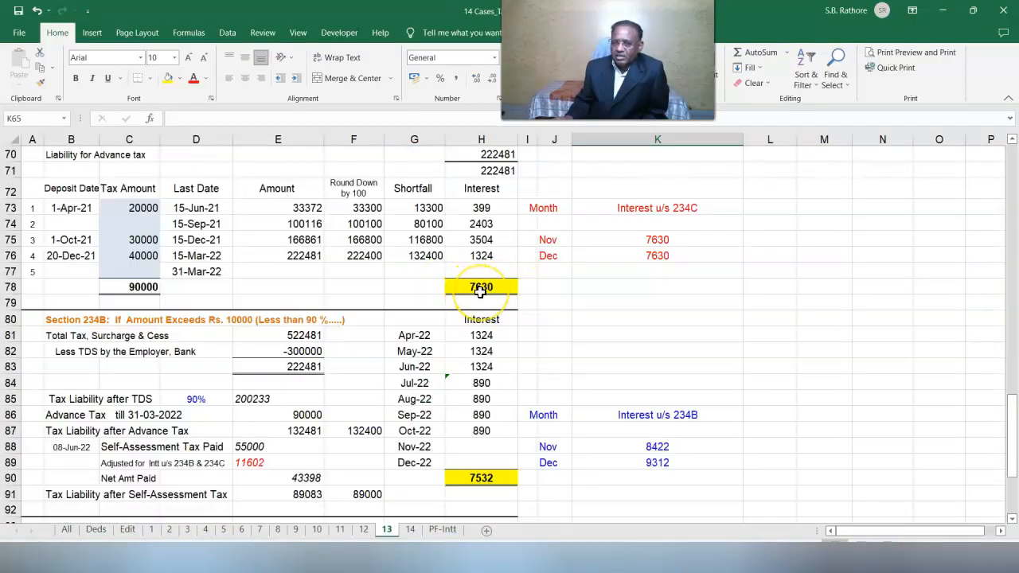
pyautogui.click(481, 477)
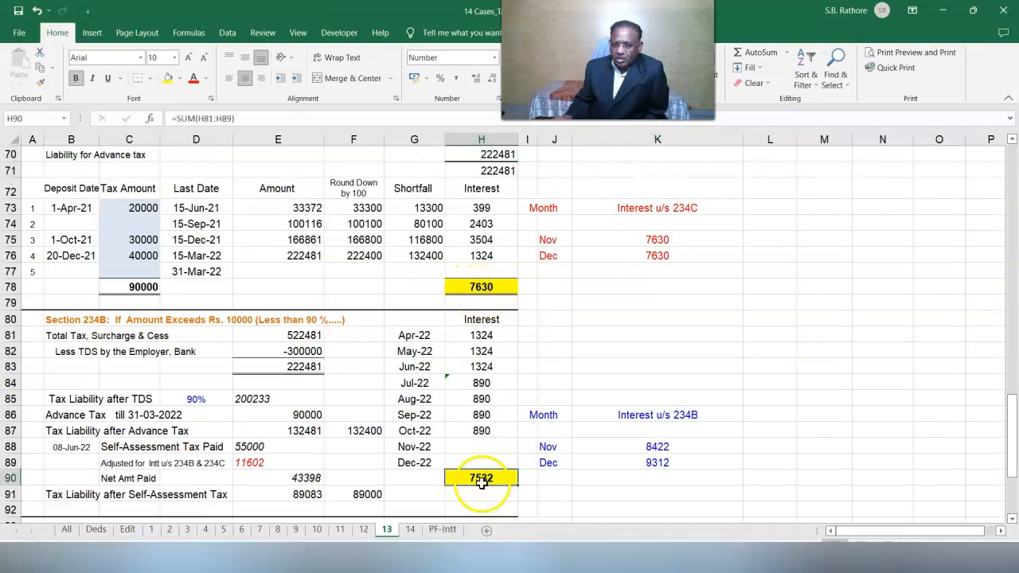
pyautogui.click(1011, 518)
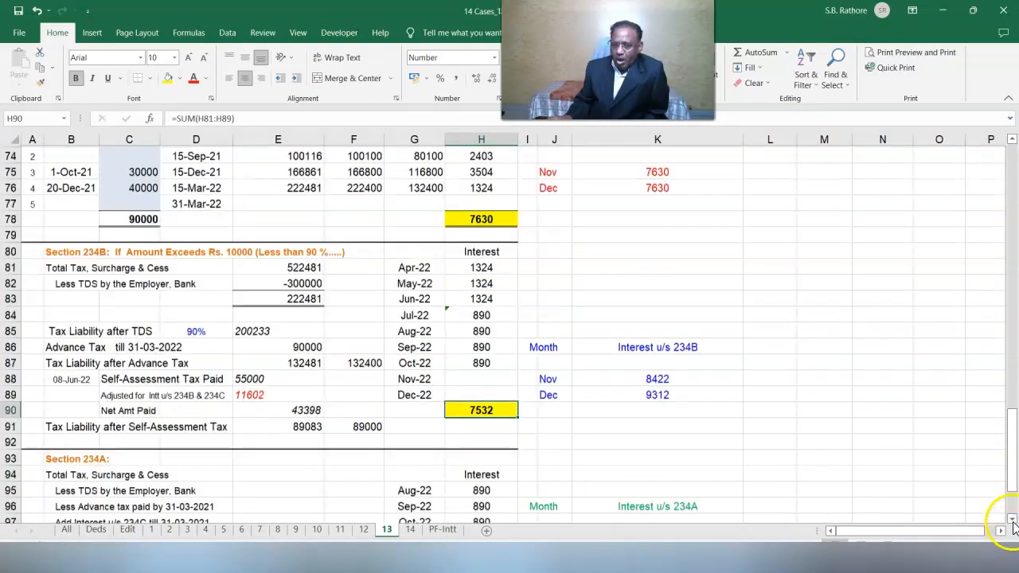
pyautogui.click(1012, 518)
pyautogui.click(481, 473)
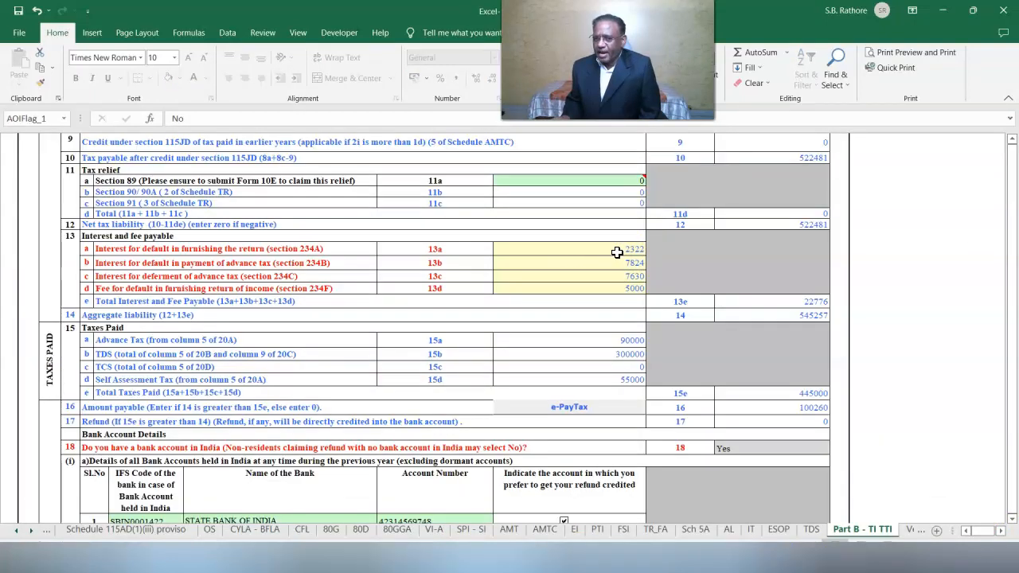
pyautogui.click(602, 251)
pyautogui.click(597, 261)
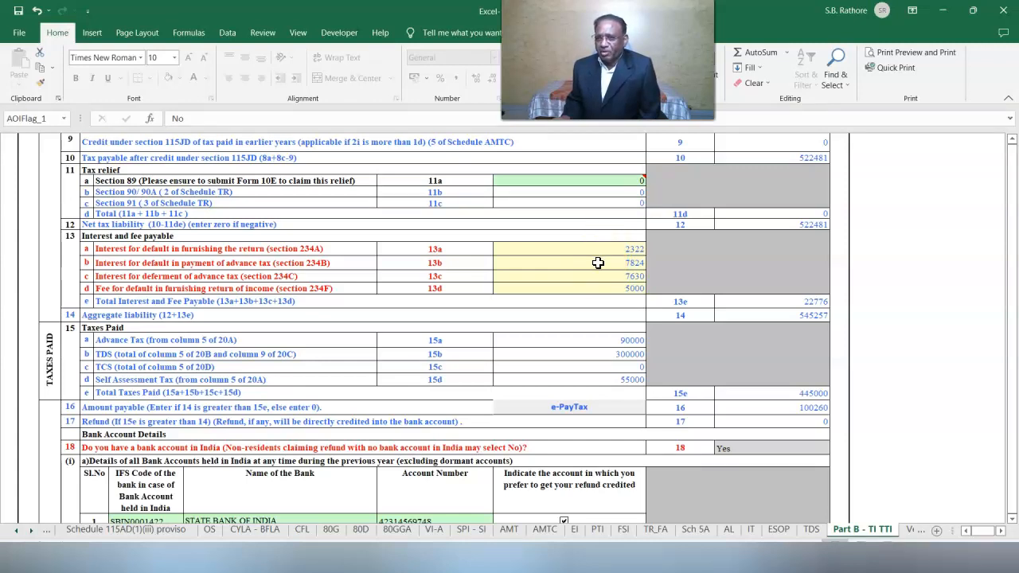
# - Return to the ITR-2 utility workbook
pyautogui.click(543, 568)
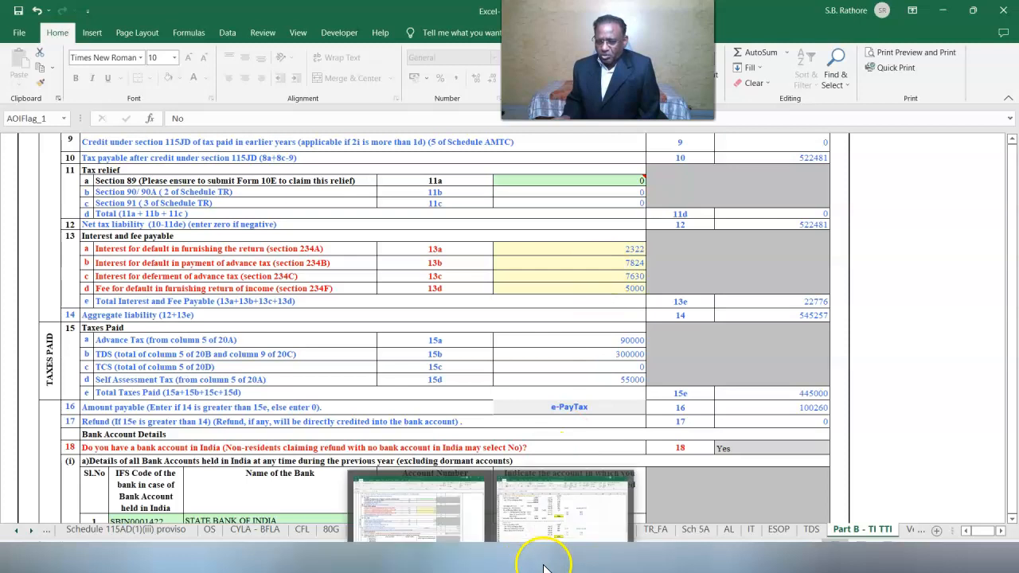
pyautogui.click(543, 568)
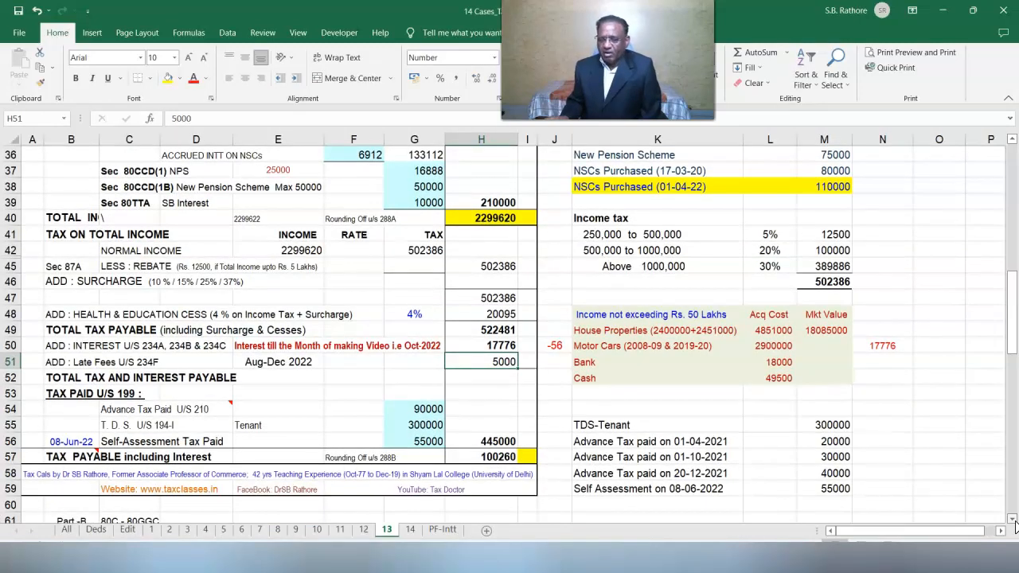
pyautogui.click(425, 568)
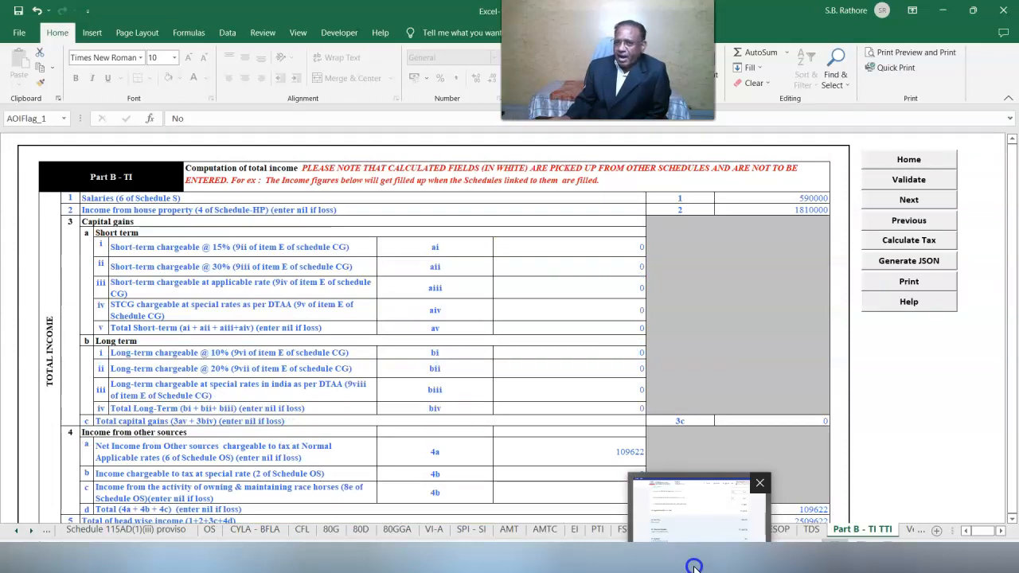
# - Generate the ITR-2 return JSON from the utility, acknowledging each alert
pyautogui.click(694, 566)
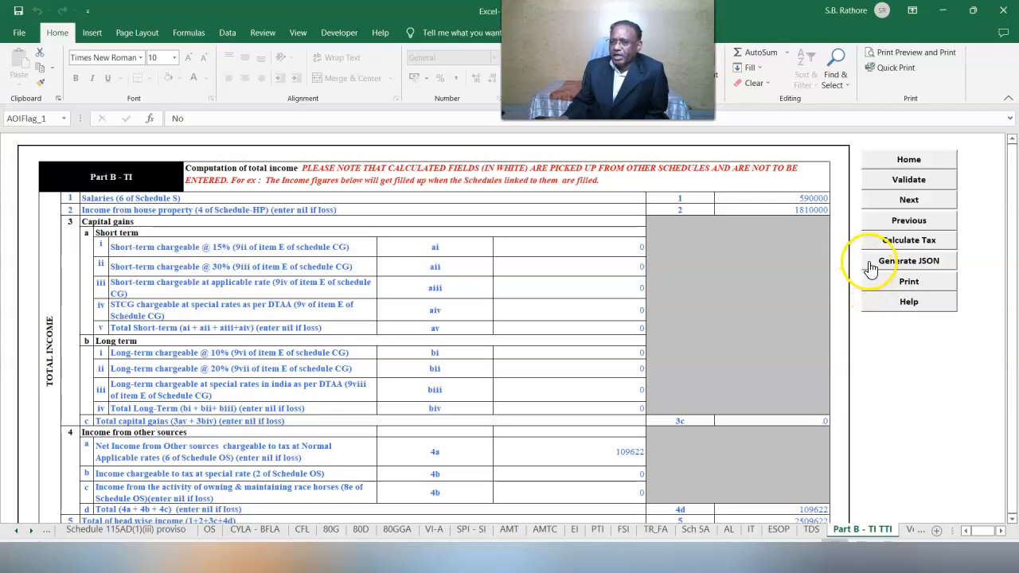
pyautogui.click(871, 269)
pyautogui.click(515, 366)
pyautogui.click(514, 365)
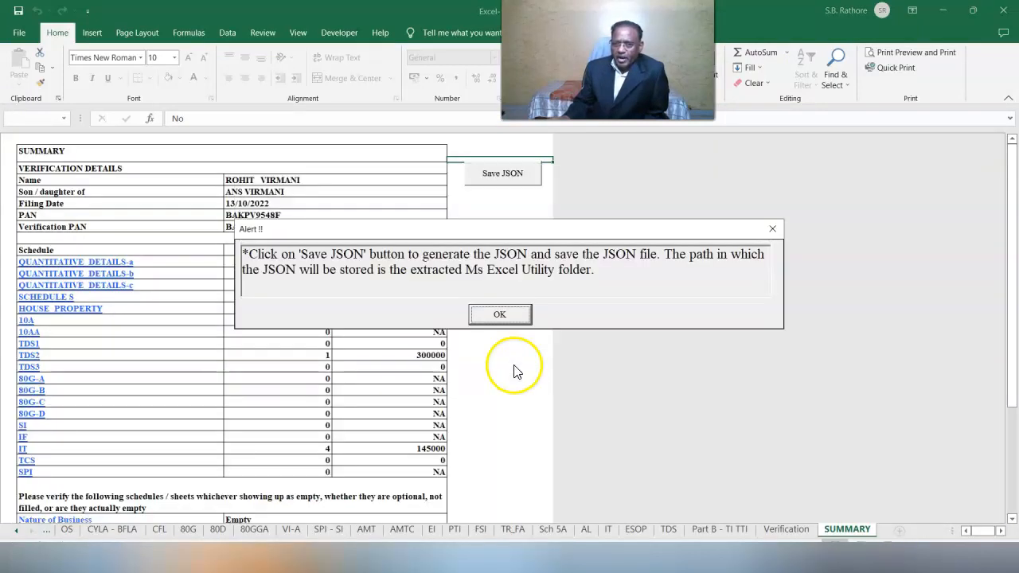
pyautogui.click(513, 324)
# - Save the ITR2 JSON file to the desktop
pyautogui.click(509, 171)
pyautogui.click(495, 314)
pyautogui.moveTo(273, 153); pyautogui.dragTo(248, 145)
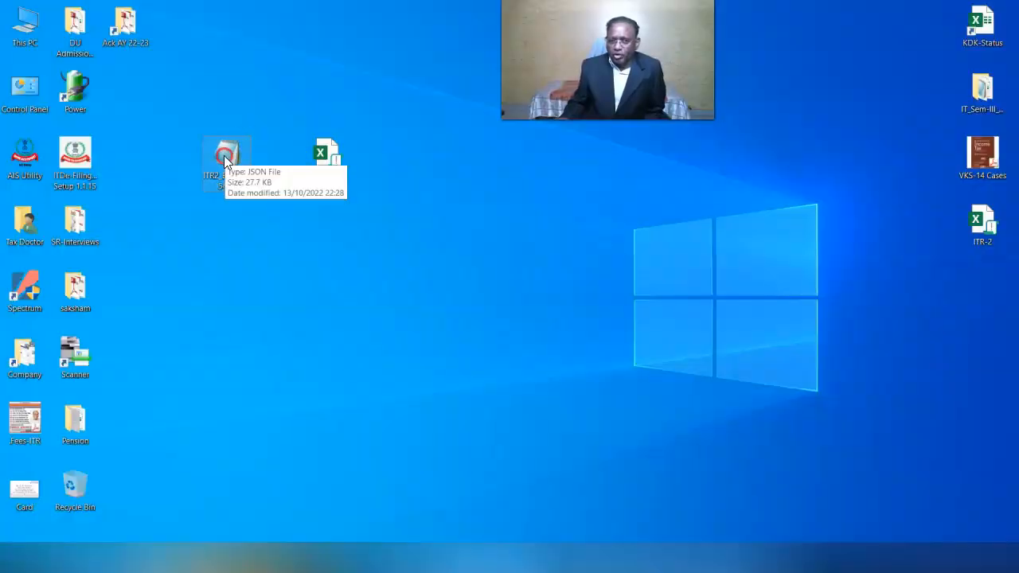
# - Open the desktop ITR2 JSON file in Notepad to view the return data
pyautogui.rightClick(225, 161)
pyautogui.click(263, 167)
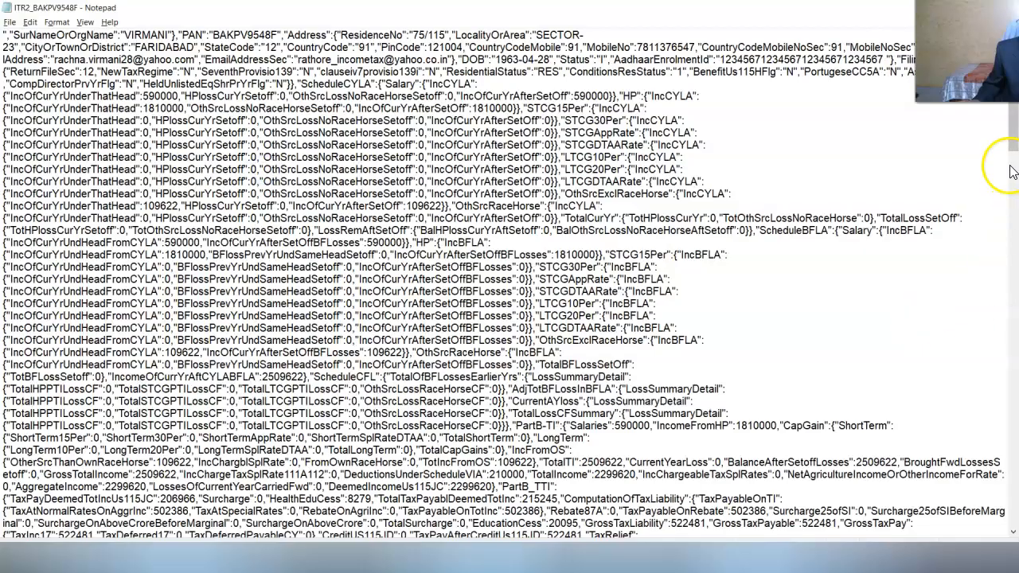
pyautogui.click(1002, 140)
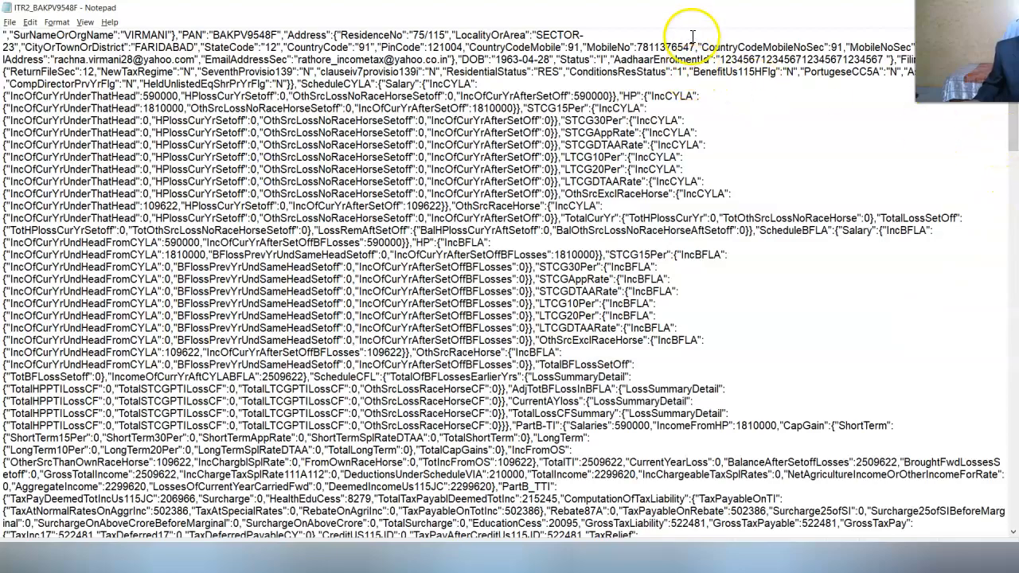